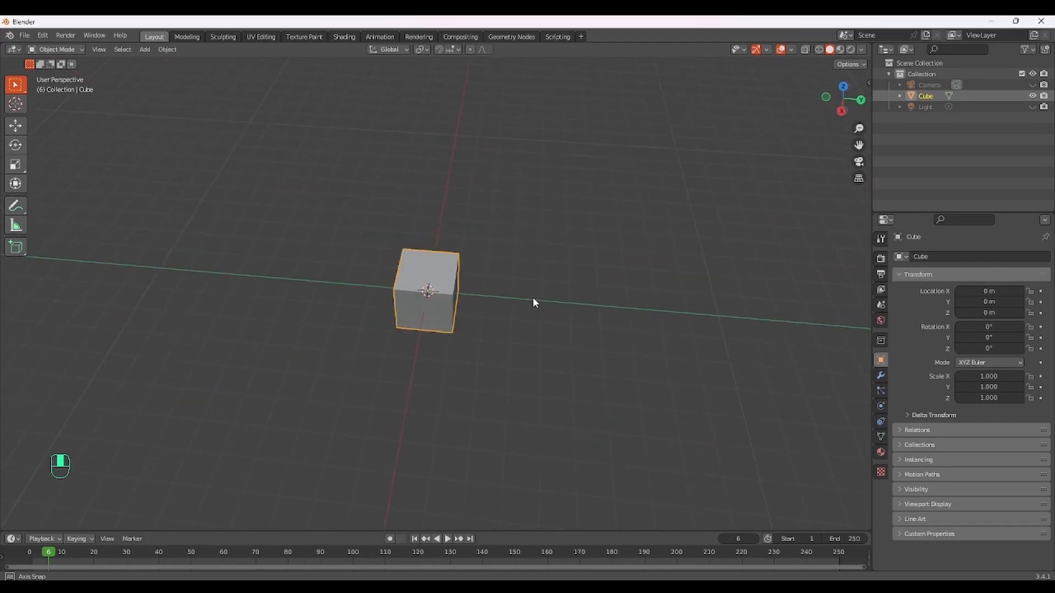
Step: In front view, add the monkey sketch as a background image and move it along the X axis beside the cube
{"action": "key", "text": "grave"}
{"action": "left_click", "coordinate": [498, 278]}
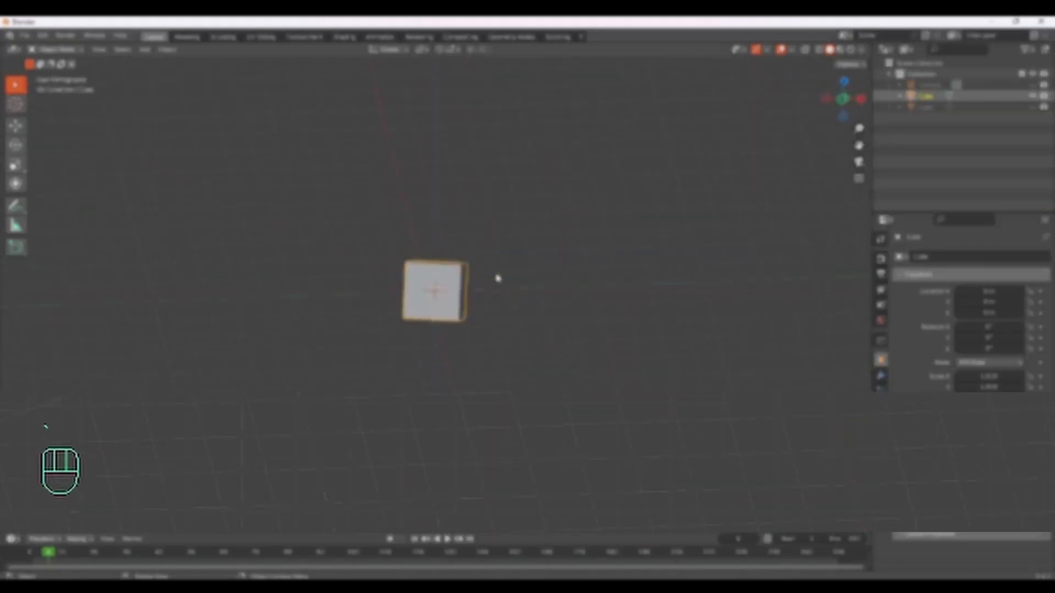
{"action": "key", "text": "shift+a"}
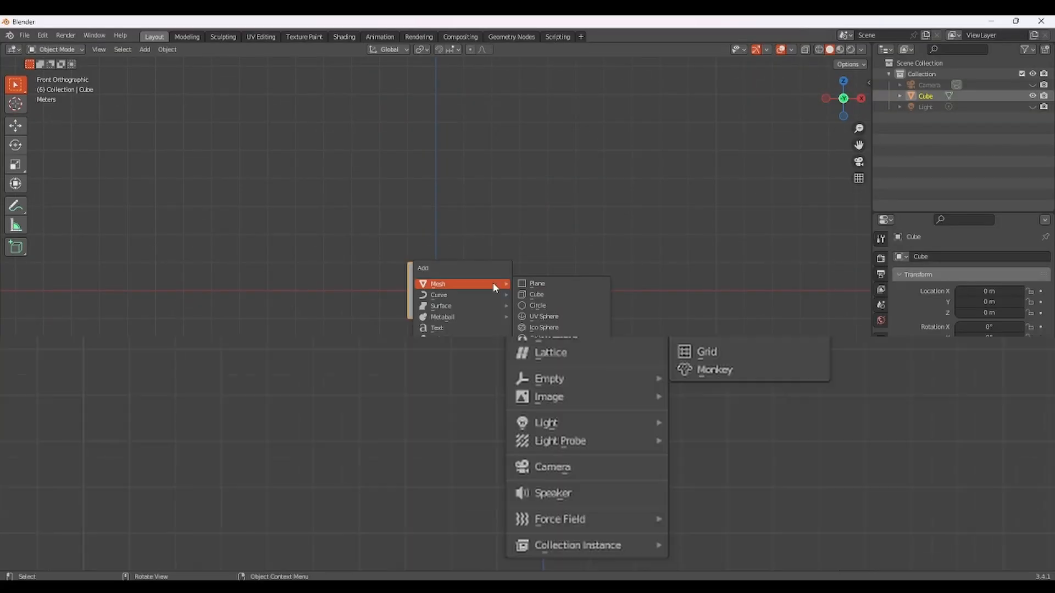
{"action": "mouse_move", "coordinate": [448, 410]}
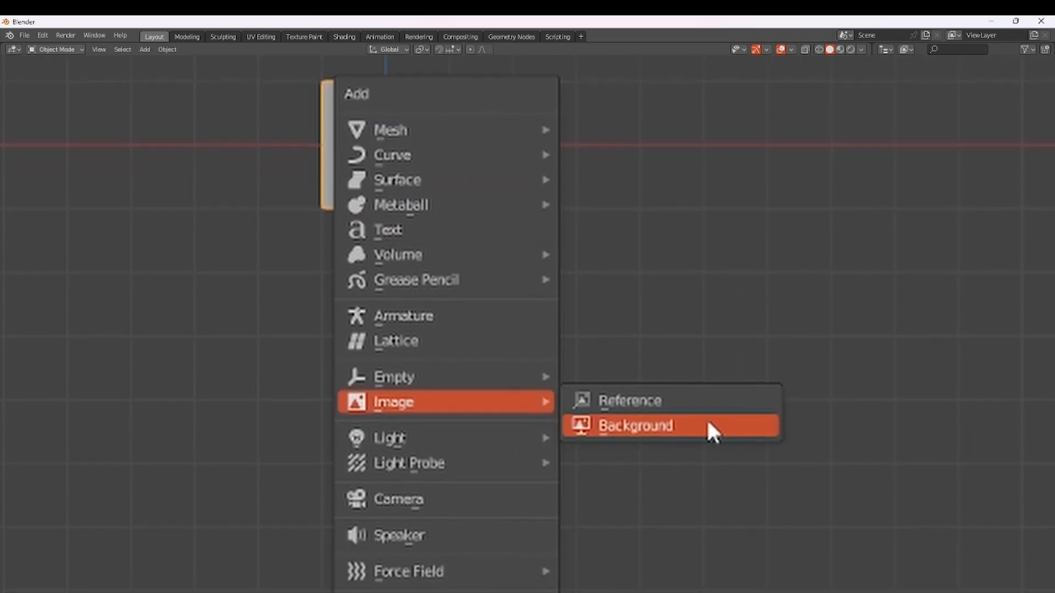
{"action": "left_click", "coordinate": [667, 434]}
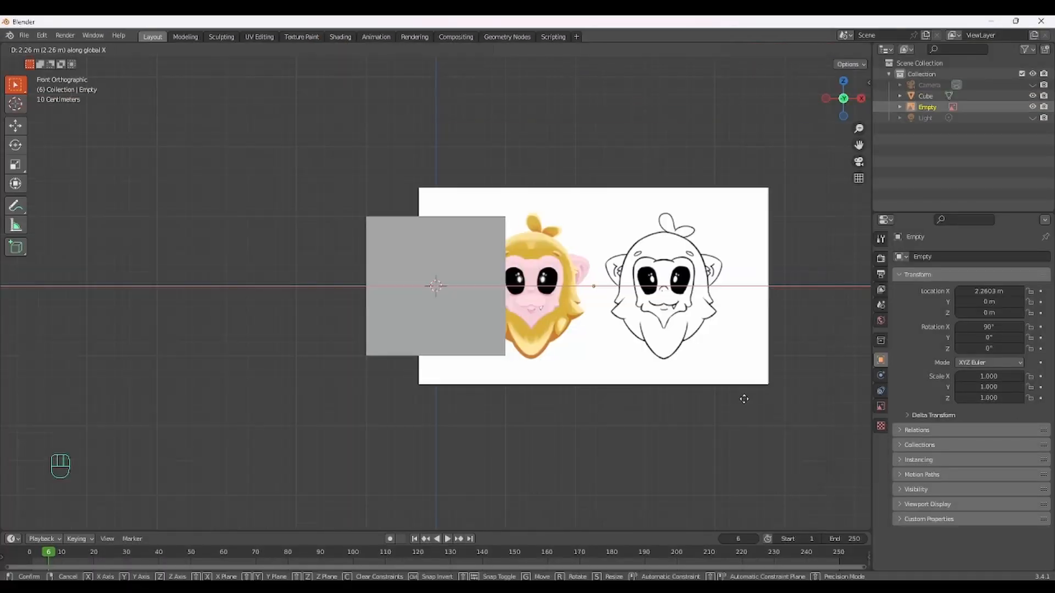
{"action": "left_click", "coordinate": [801, 401]}
Step: Add a Subdivision modifier to the cube and cut a loop into its mesh to shape the head
{"action": "left_click", "coordinate": [407, 308]}
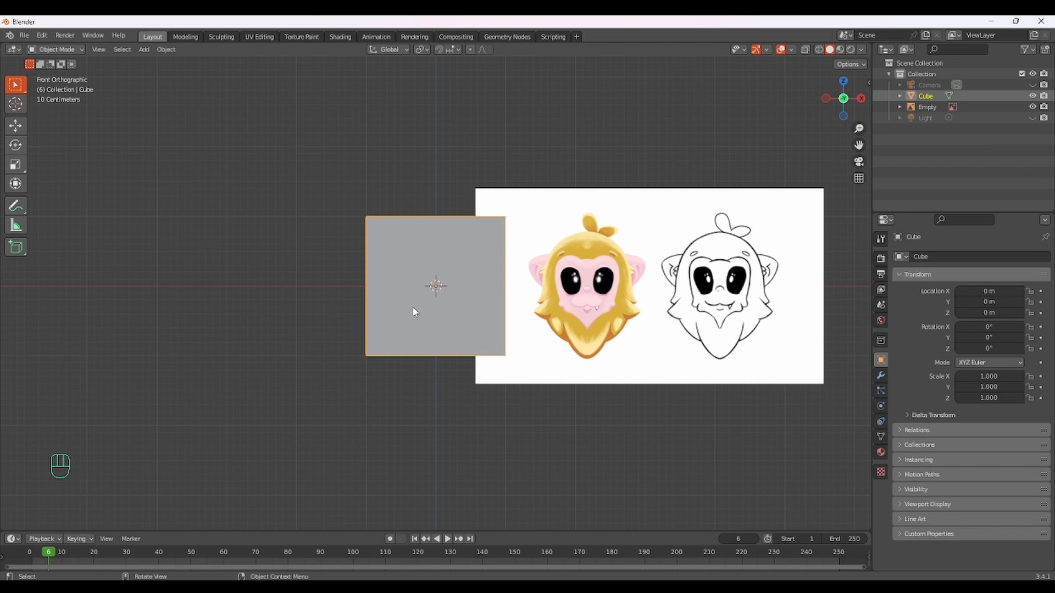
{"action": "left_click", "coordinate": [881, 377]}
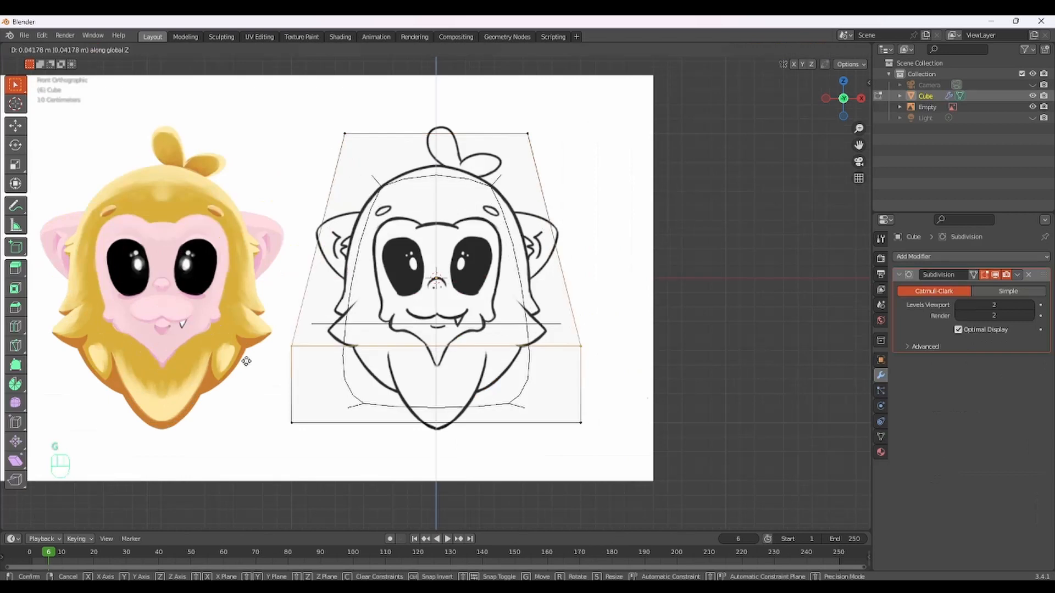
{"action": "key", "text": "ctrl+r"}
{"action": "left_click", "coordinate": [528, 374]}
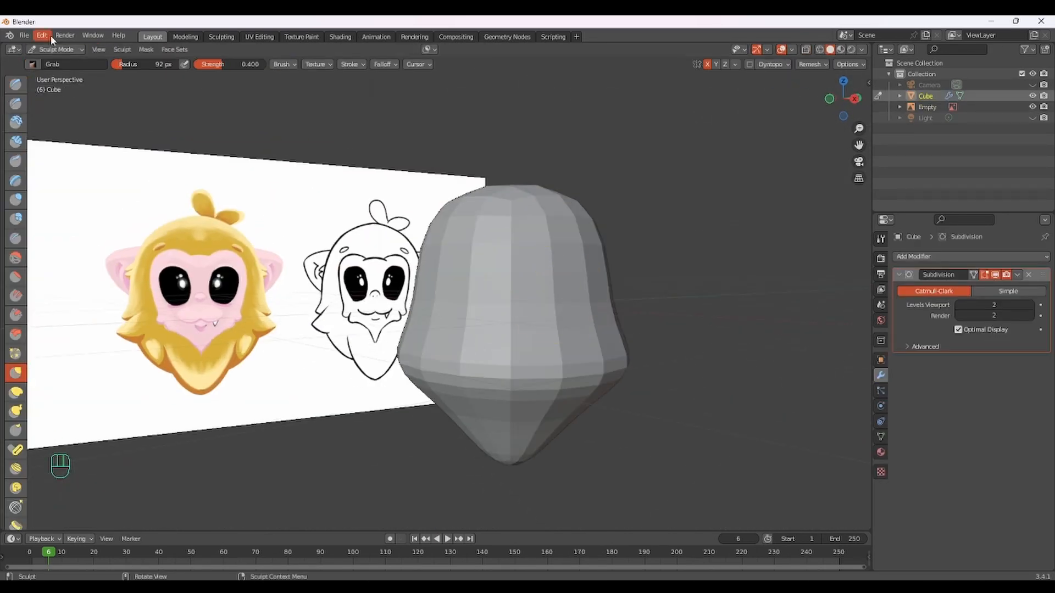
Step: Inspect the blocked-out head and switch sculpting between the face piece and the ears for Grab brush shaping
{"action": "middle_click_drag", "start_coordinate": [519, 330], "coordinate": [636, 330]}
{"action": "scroll", "coordinate": [480, 287], "scroll_direction": "up", "scroll_amount": 2}
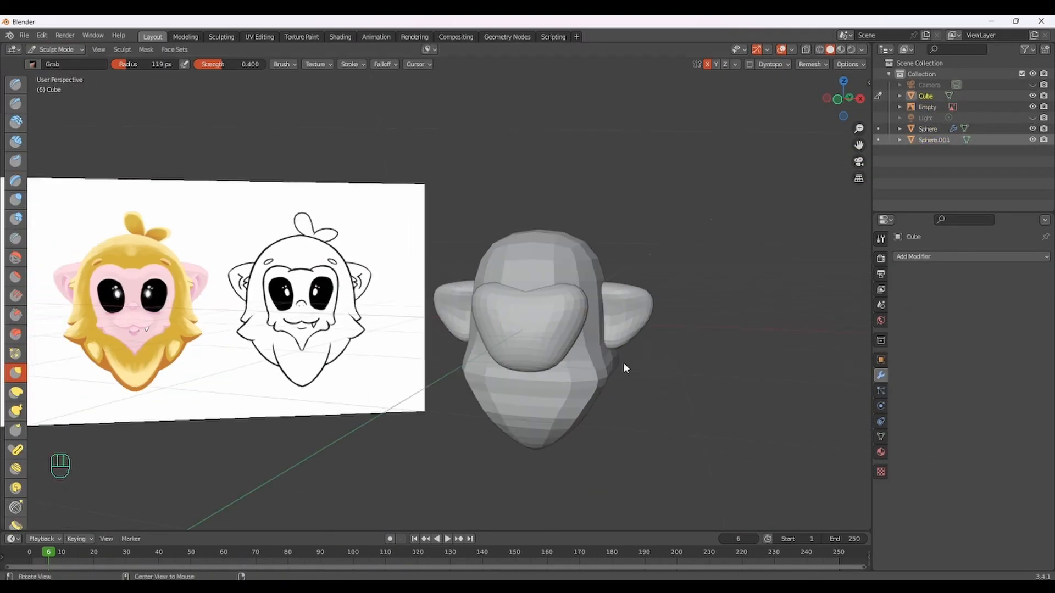
{"action": "mouse_move", "coordinate": [625, 367]}
{"action": "middle_mouse_down"}
{"action": "mouse_move", "coordinate": [641, 325]}
{"action": "mouse_move", "coordinate": [678, 394]}
{"action": "mouse_move", "coordinate": [682, 297]}
{"action": "mouse_move", "coordinate": [599, 351]}
{"action": "middle_mouse_up"}
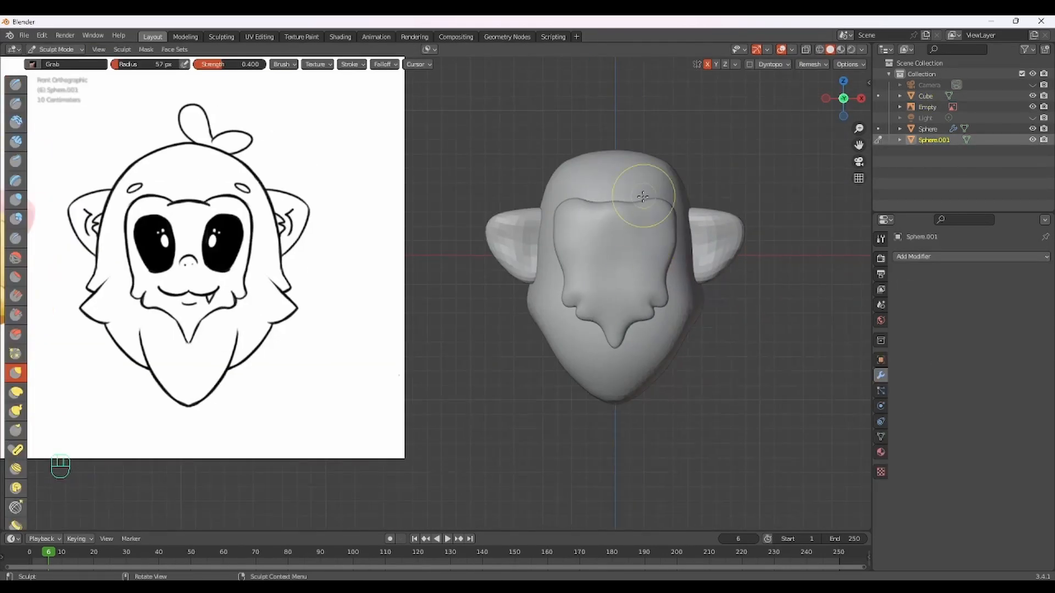
{"action": "key", "text": "alt+q"}
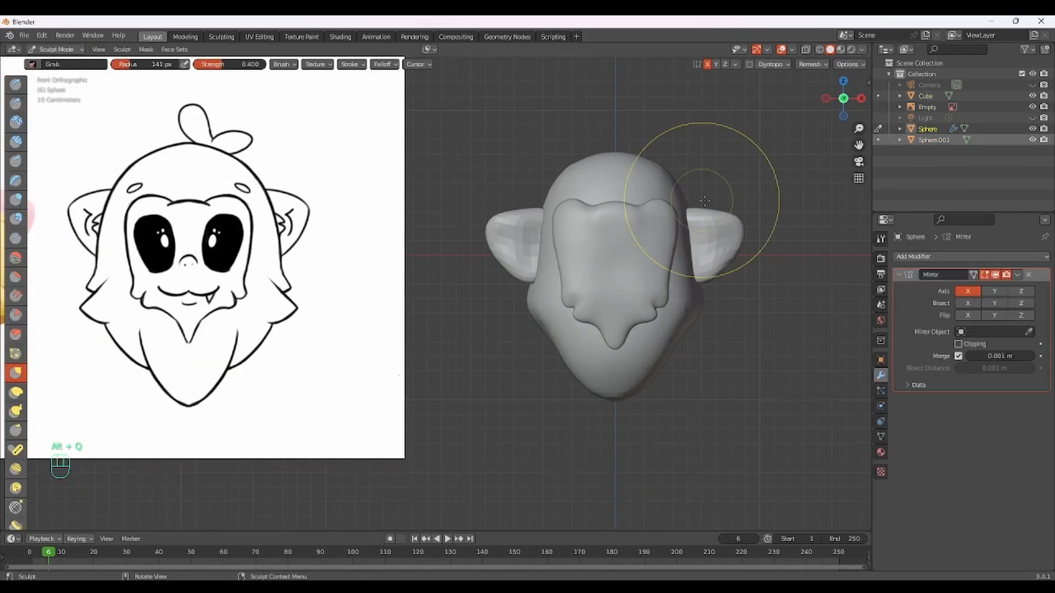
{"action": "key", "text": "alt+q"}
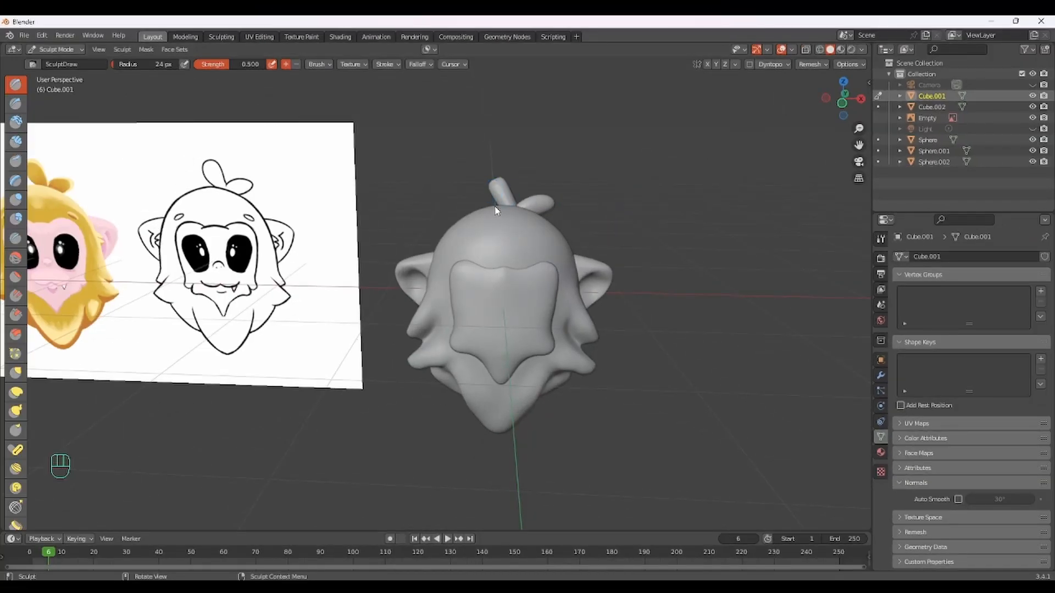
{"action": "mouse_move", "coordinate": [501, 178]}
{"action": "left_mouse_down", "text": "alt"}
{"action": "mouse_move", "coordinate": [589, 224]}
{"action": "mouse_move", "coordinate": [518, 176]}
{"action": "mouse_move", "coordinate": [652, 206]}
{"action": "mouse_move", "coordinate": [658, 364]}
{"action": "mouse_move", "coordinate": [598, 341]}
{"action": "left_mouse_up", "text": "alt"}
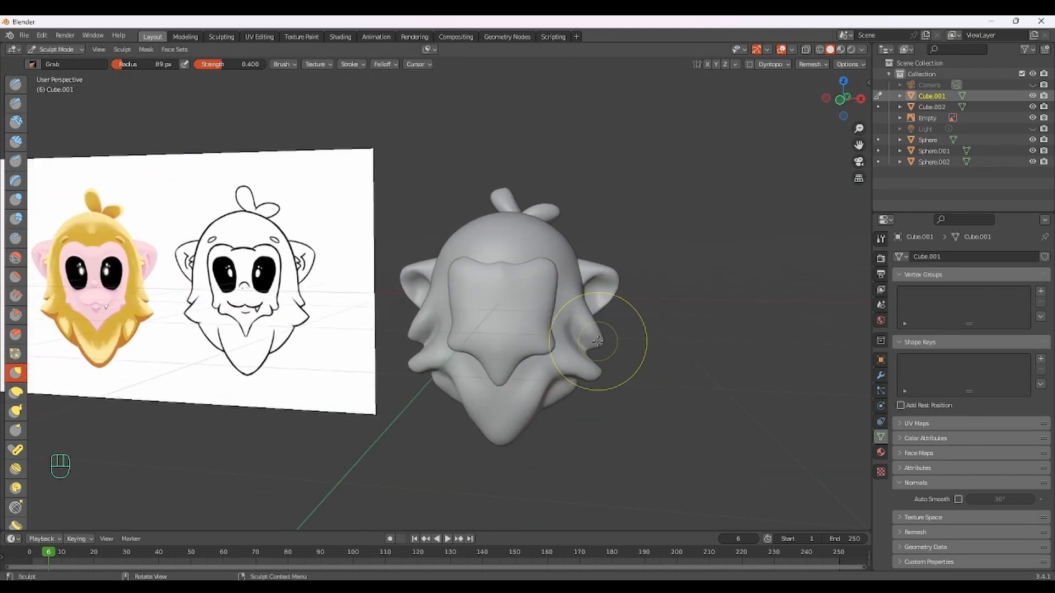
{"action": "mouse_move", "coordinate": [597, 340]}
{"action": "left_mouse_down", "text": "alt"}
{"action": "mouse_move", "coordinate": [416, 308]}
{"action": "mouse_move", "coordinate": [577, 302]}
{"action": "mouse_move", "coordinate": [600, 311]}
{"action": "mouse_move", "coordinate": [577, 302]}
{"action": "left_mouse_up", "text": "alt"}
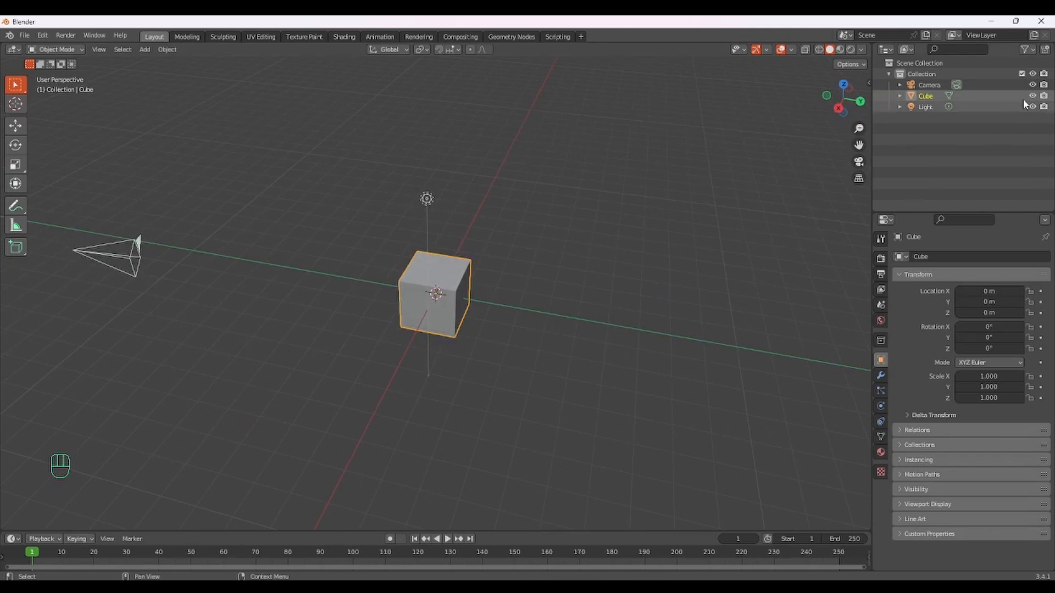
Step: In front view, add YellowMonkeySketch.png as an image, align its line drawing with the cube and reduce its opacity
{"action": "key", "text": "grave"}
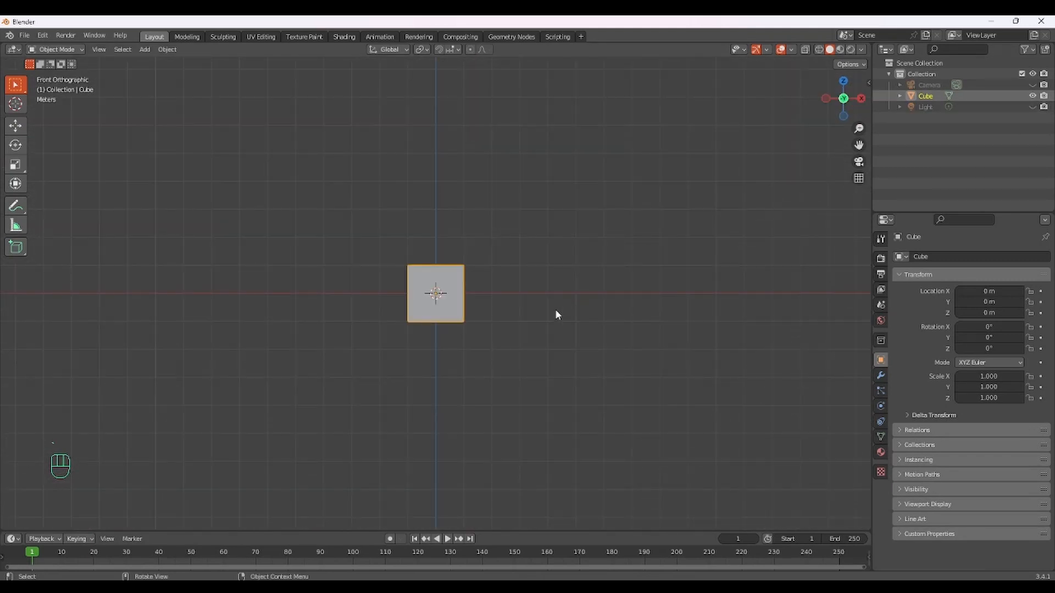
{"action": "scroll", "coordinate": [557, 314], "scroll_direction": "up", "scroll_amount": 4}
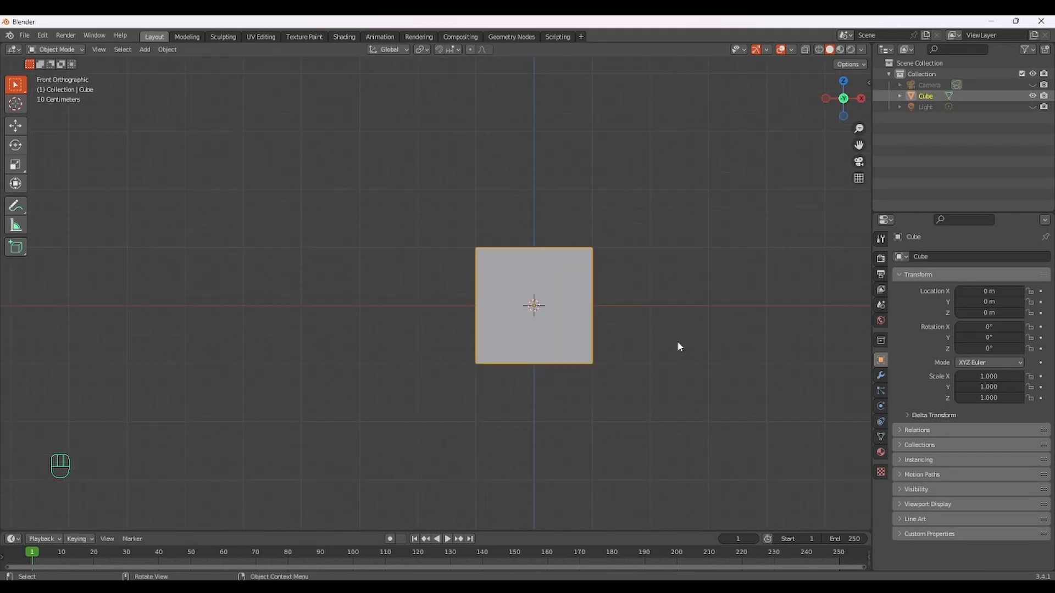
{"action": "key", "text": "shift+a"}
{"action": "mouse_move", "coordinate": [677, 342]}
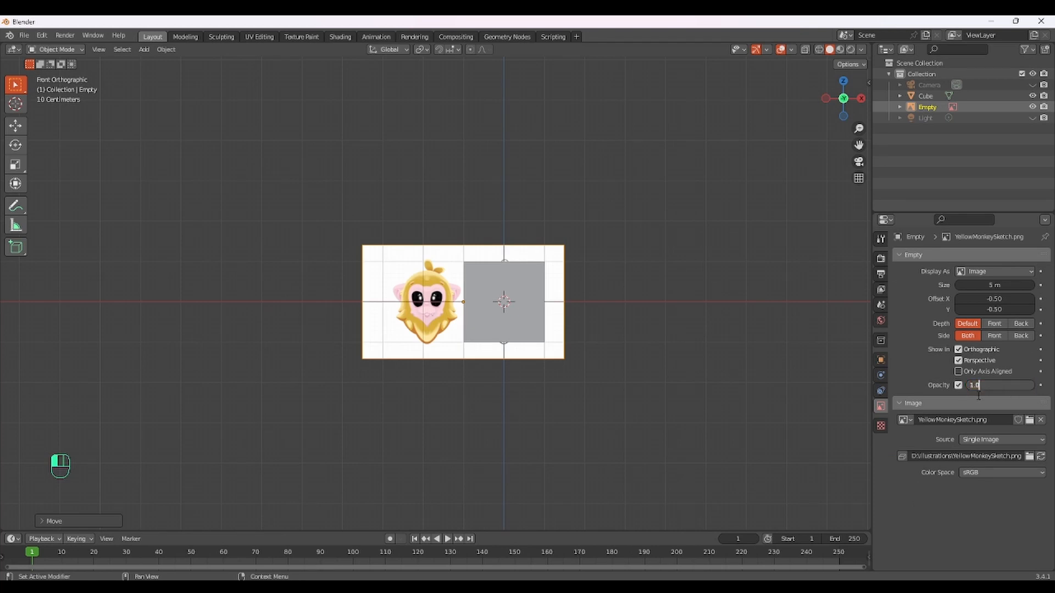
{"action": "left_click_drag", "start_coordinate": [1001, 391], "coordinate": [998, 391]}
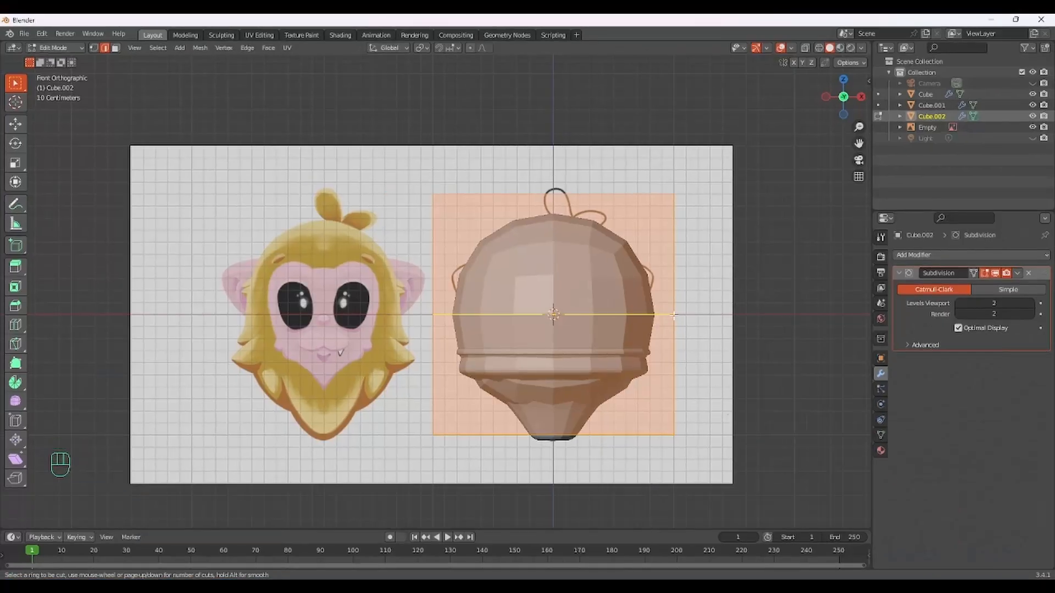
Step: Scale the new subdivided cube down into a block for the ear on the head's left side
{"action": "left_click", "coordinate": [819, 47]}
{"action": "left_click", "coordinate": [829, 48]}
{"action": "key", "text": "s"}
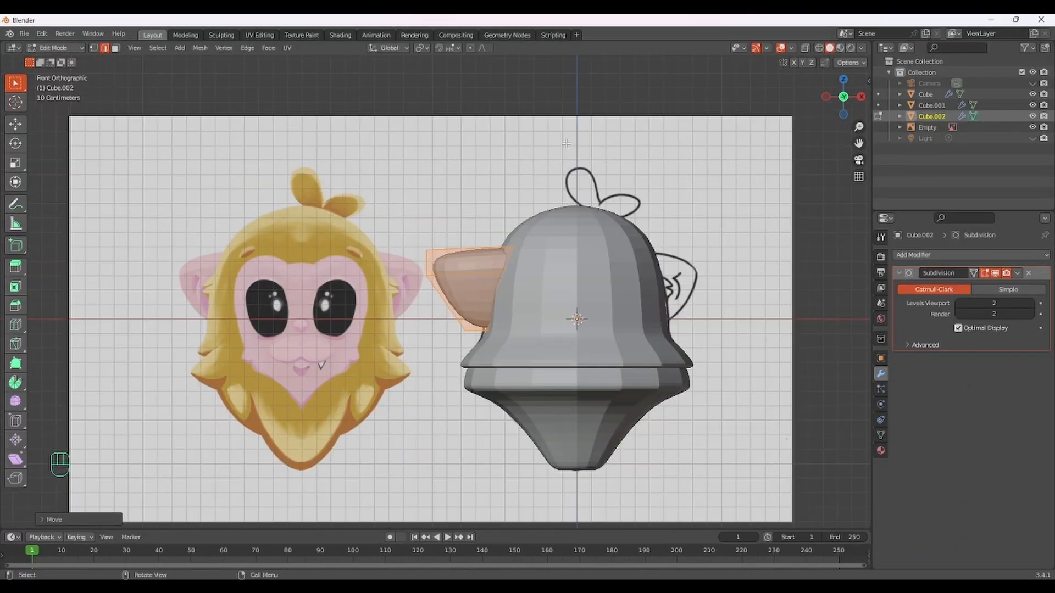
Step: Fit the ear's outer corner vertices to the sketched outline and open the choice of modifiers for it
{"action": "left_click", "coordinate": [94, 48]}
{"action": "scroll", "coordinate": [440, 286], "scroll_direction": "up", "scroll_amount": 4}
{"action": "left_click", "coordinate": [819, 48]}
{"action": "left_click_drag", "start_coordinate": [399, 242], "coordinate": [434, 278]}
{"action": "left_click", "coordinate": [830, 48]}
{"action": "key", "text": "alt+z"}
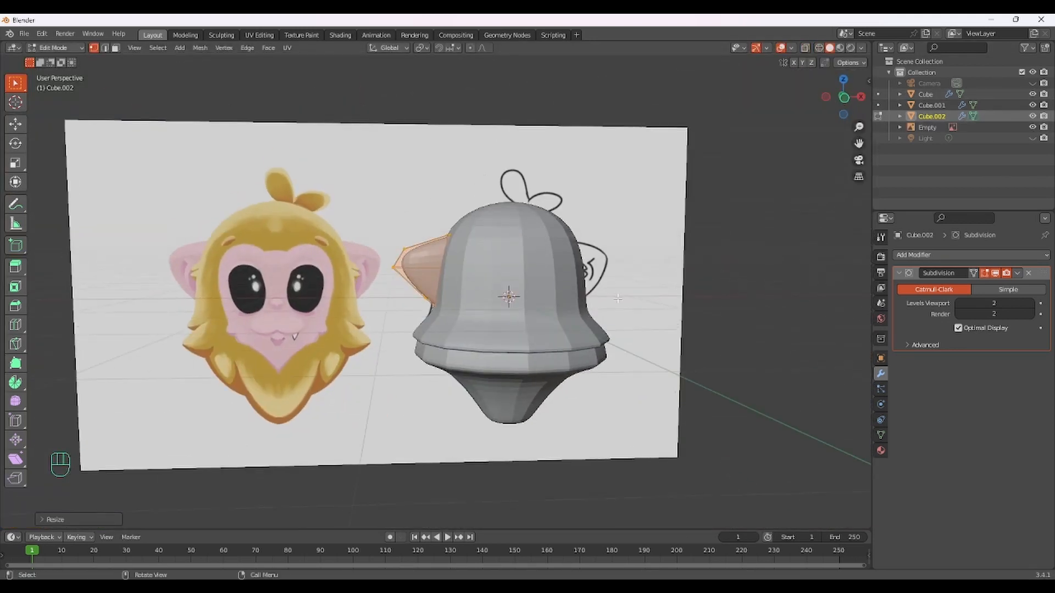
{"action": "left_click", "coordinate": [970, 255]}
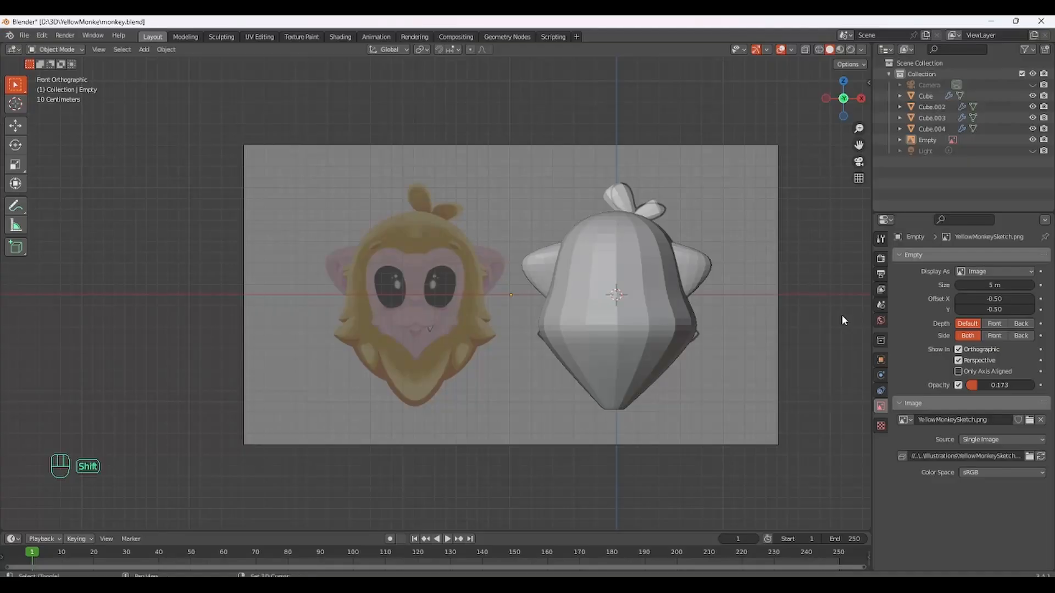
Step: Add a plane mesh at the head's centre and rotate it 90° about the X axis to face the front
{"action": "key", "text": "shift+a"}
{"action": "mouse_move", "coordinate": [842, 315]}
{"action": "left_click", "coordinate": [886, 316]}
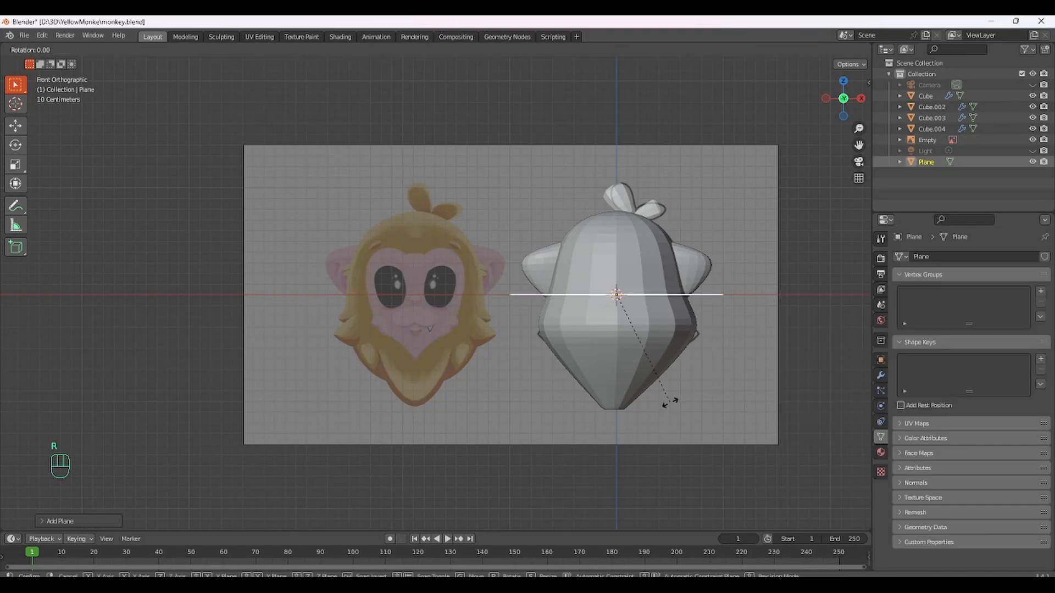
{"action": "type", "text": "90"}
{"action": "key", "text": "Escape"}
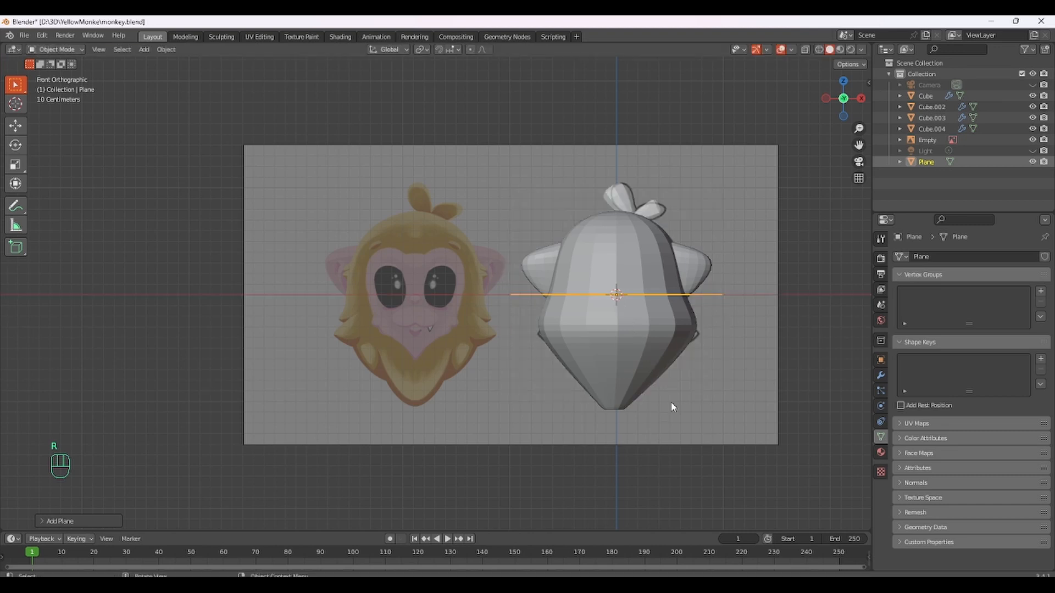
{"action": "type", "text": "90"}
{"action": "key", "text": "Return"}
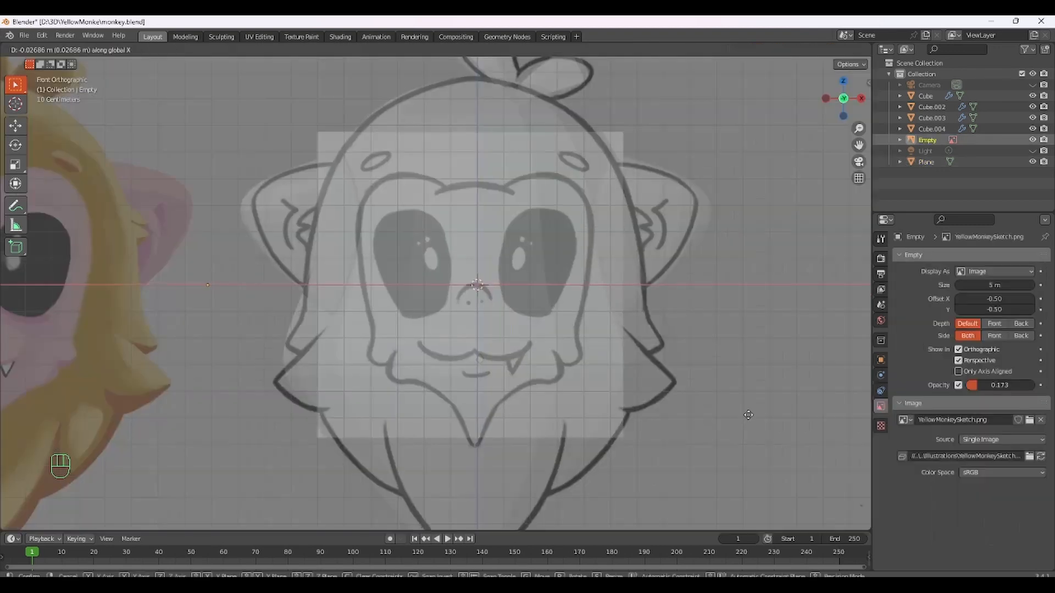
Step: Align the reference image with the head, enter edit mode on the plane and delete its left half face
{"action": "left_click", "coordinate": [413, 175]}
{"action": "key", "text": "Tab"}
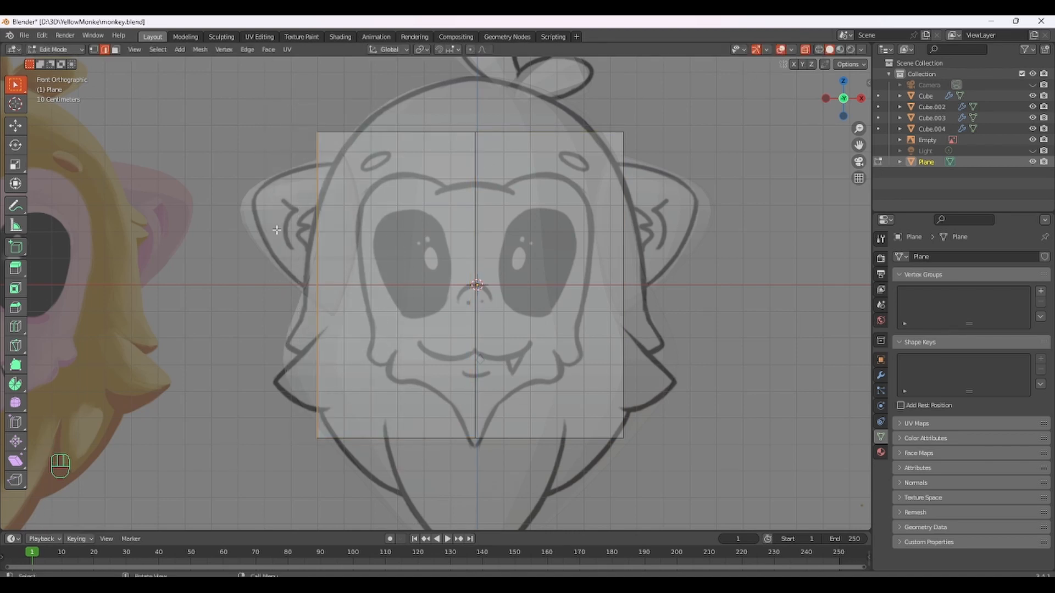
{"action": "key", "text": "3"}
{"action": "left_click", "coordinate": [367, 288]}
{"action": "key", "text": "x"}
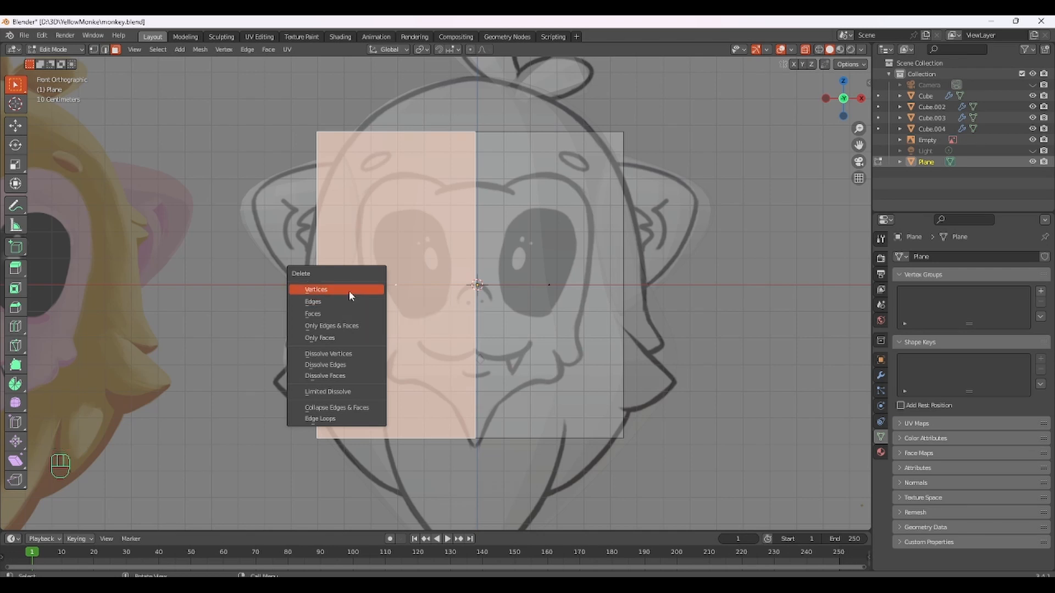
{"action": "left_click", "coordinate": [352, 297]}
{"action": "key", "text": "ctrl+z"}
{"action": "key", "text": "Delete"}
{"action": "left_click", "coordinate": [333, 311]}
Step: Select the plane's remaining half and add a Mirror modifier on the X axis
{"action": "key", "text": "a"}
{"action": "left_click", "coordinate": [881, 375]}
{"action": "left_click", "coordinate": [914, 257]}
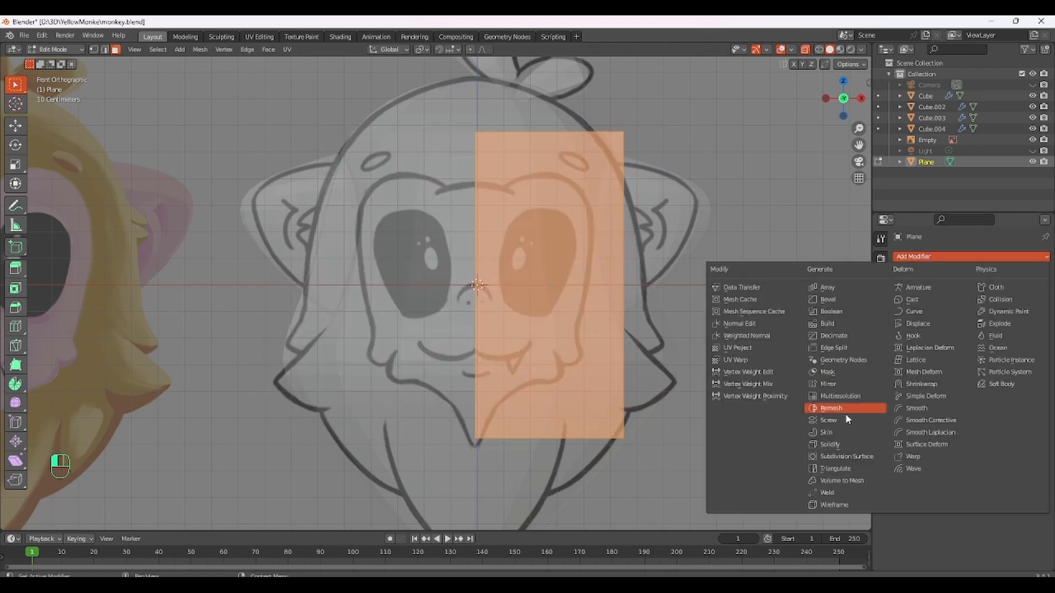
{"action": "left_click", "coordinate": [828, 384]}
Step: Add loop cuts to the plane's right half and move its vertices to trace the sketched face outline
{"action": "scroll", "coordinate": [599, 173], "scroll_direction": "up", "scroll_amount": 1}
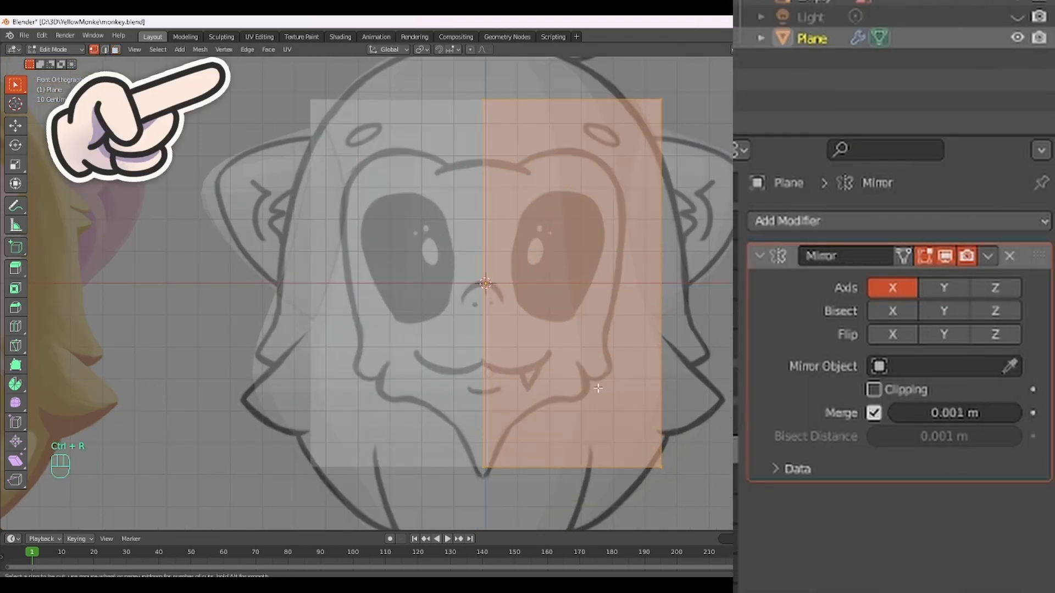
{"action": "left_click", "coordinate": [601, 344]}
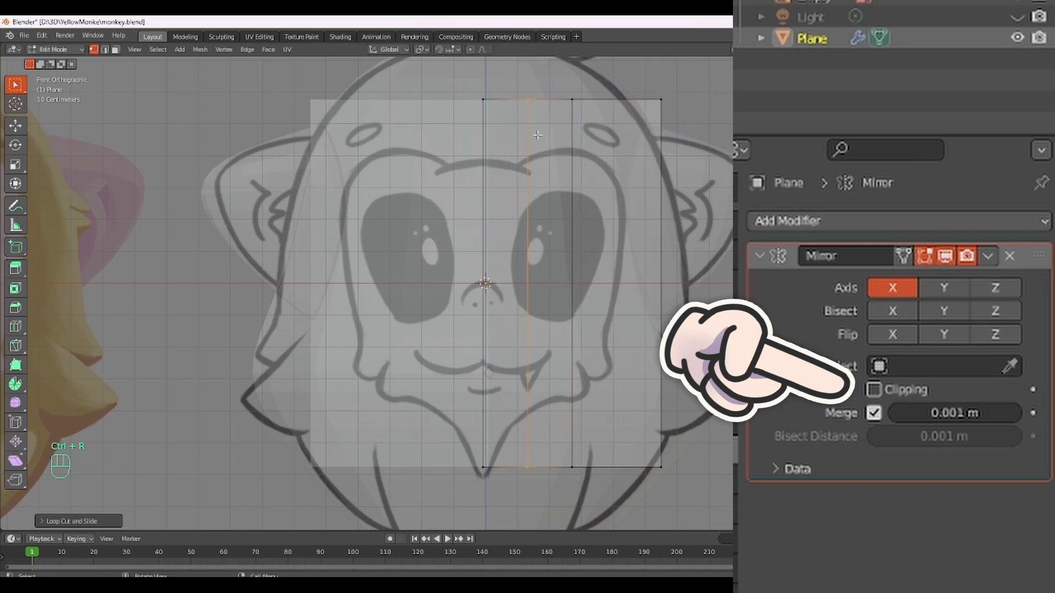
{"action": "key", "text": "g"}
{"action": "left_click", "coordinate": [621, 203]}
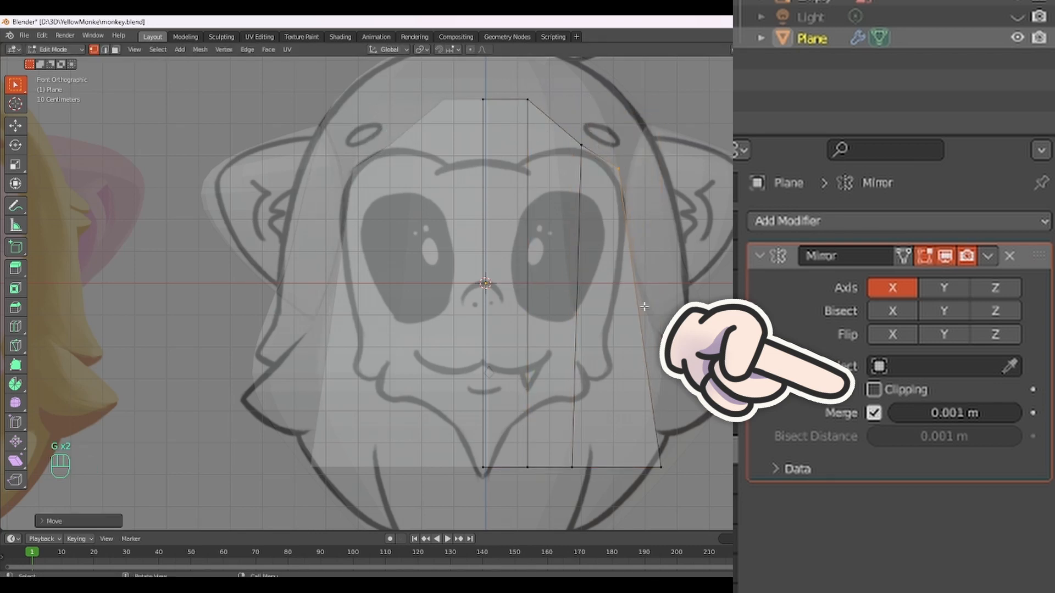
{"action": "key", "text": "g"}
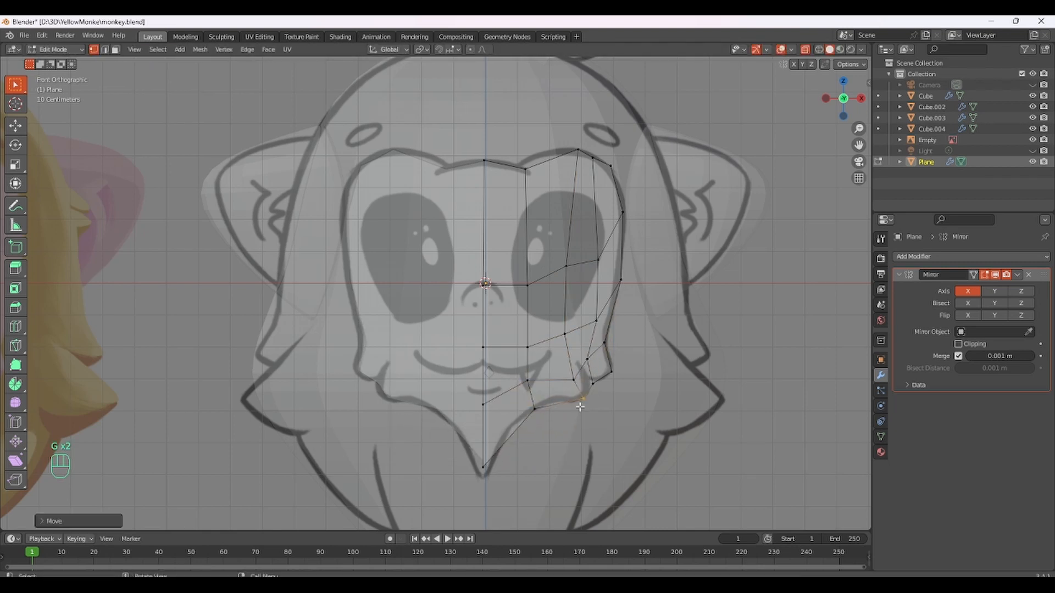
{"action": "key", "text": "Tab"}
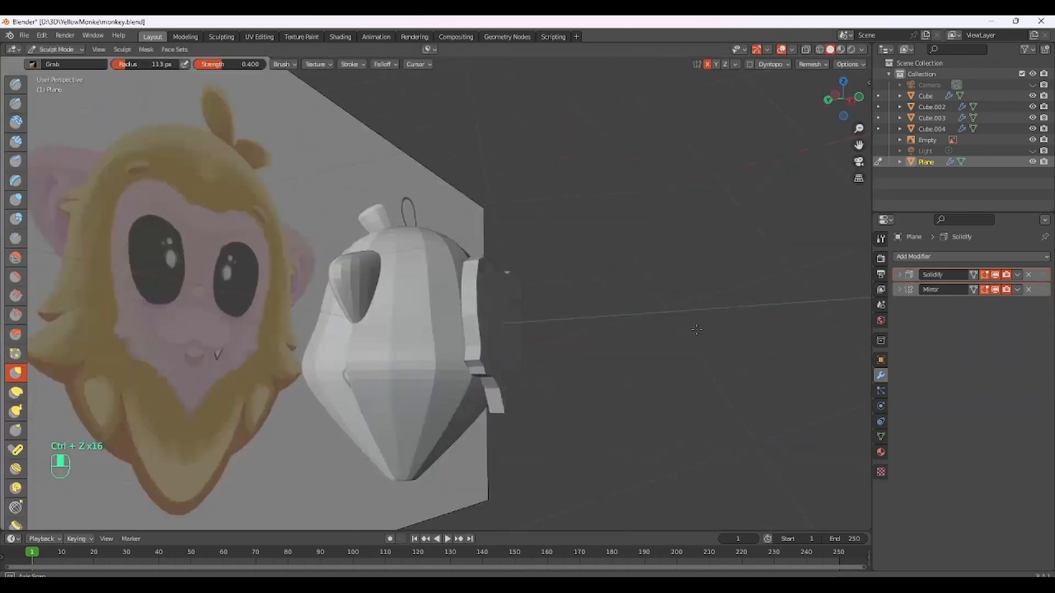
Step: Apply the face plane's existing modifiers and add a Subdivision Surface modifier to it
{"action": "left_click", "coordinate": [970, 287]}
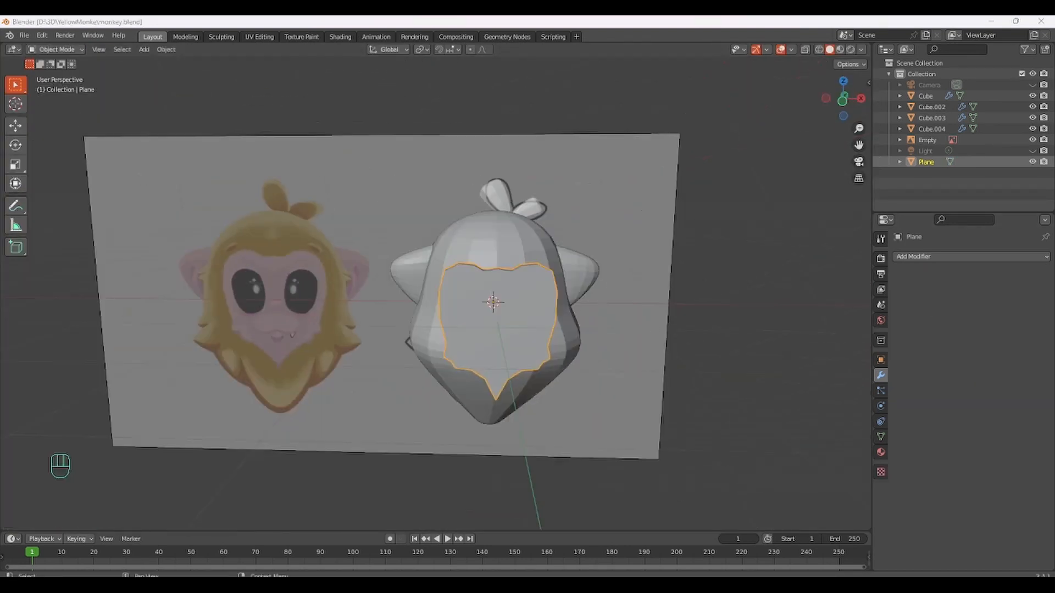
{"action": "mouse_move", "coordinate": [611, 325]}
{"action": "middle_mouse_down"}
{"action": "mouse_move", "coordinate": [671, 313]}
{"action": "mouse_move", "coordinate": [558, 322]}
{"action": "mouse_move", "coordinate": [606, 319]}
{"action": "middle_mouse_up"}
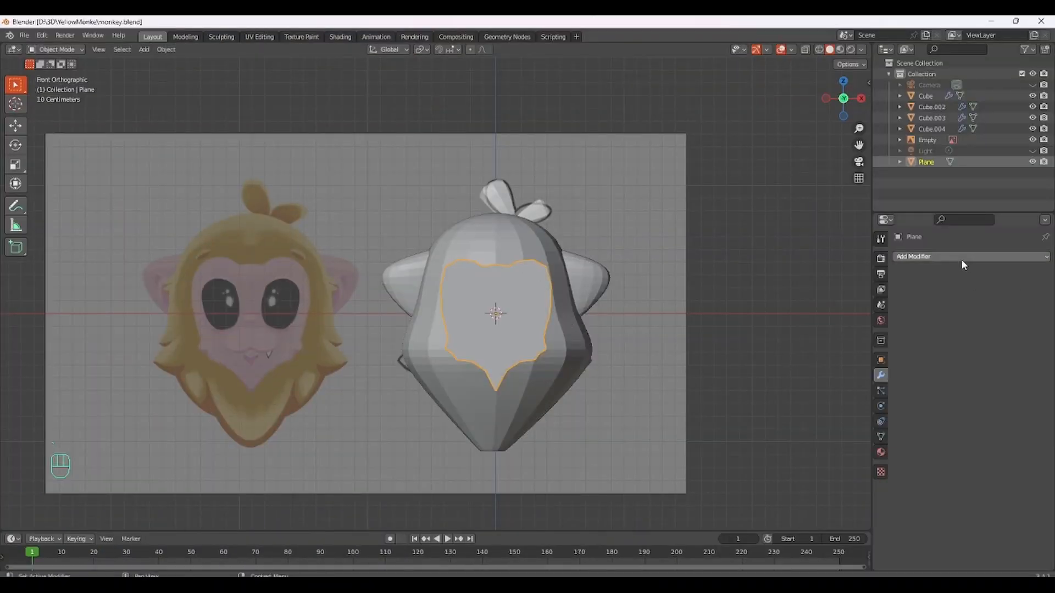
{"action": "left_click", "coordinate": [963, 264]}
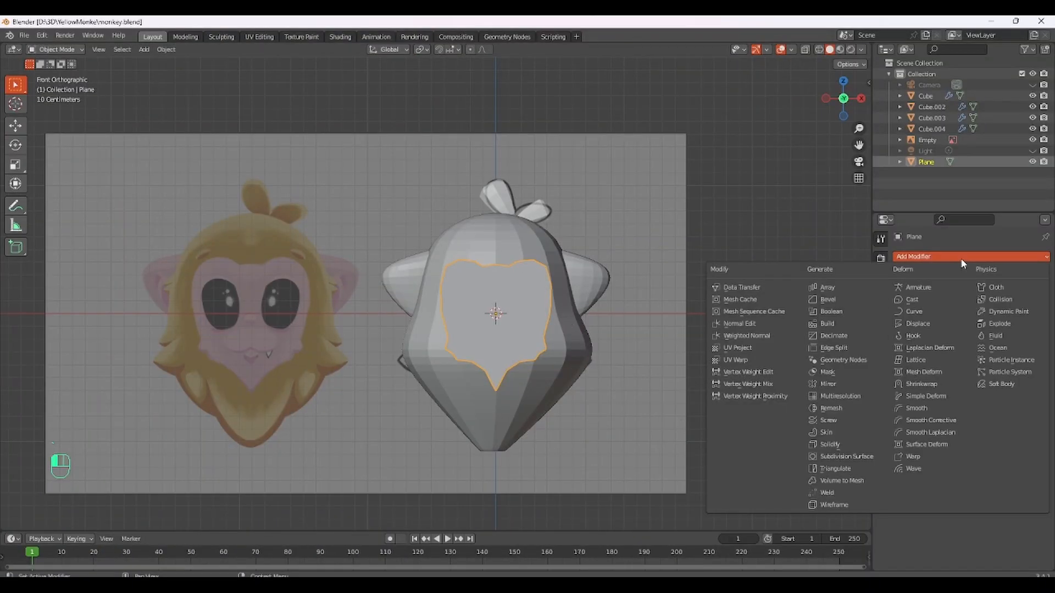
{"action": "left_click", "coordinate": [861, 458]}
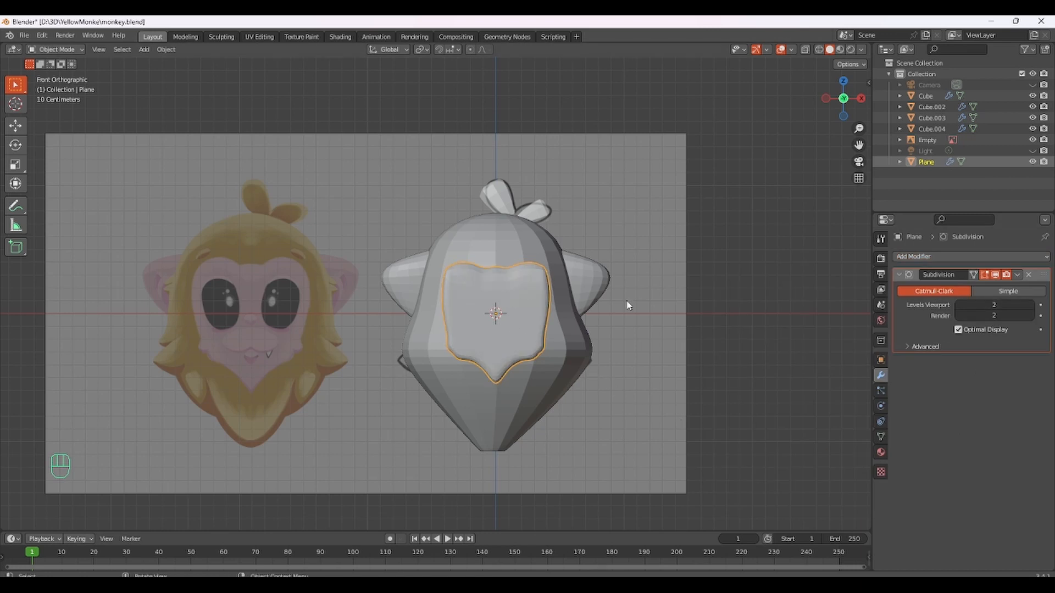
Step: Check the face plane's outline against the sketch in X-ray and pull its side vertices back against the head with proportional editing
{"action": "scroll", "coordinate": [592, 313], "scroll_direction": "down", "scroll_amount": 1}
{"action": "scroll", "coordinate": [573, 342], "scroll_direction": "up", "scroll_amount": 2}
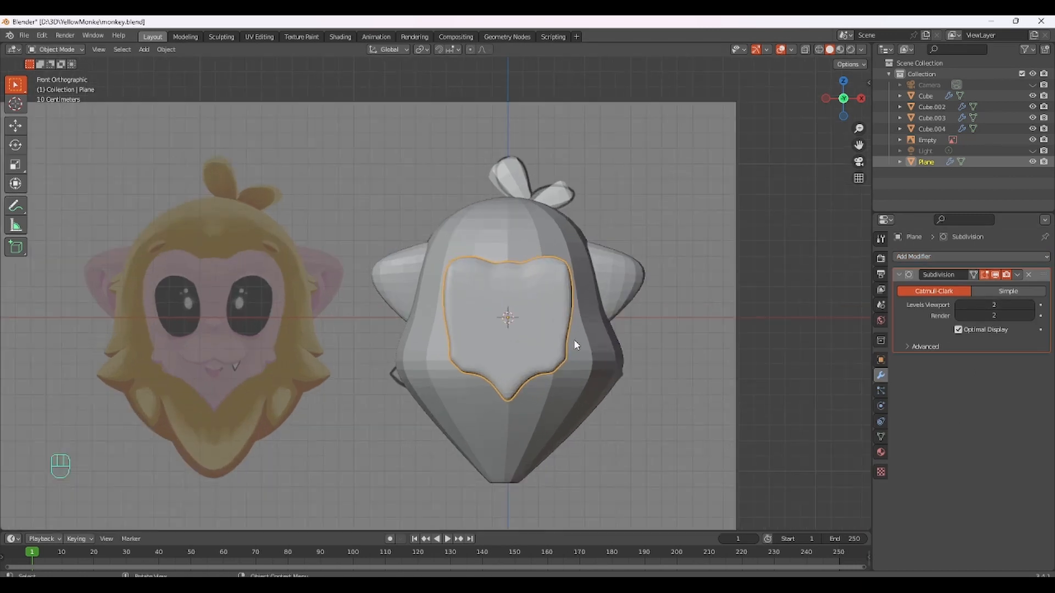
{"action": "left_click", "coordinate": [805, 50]}
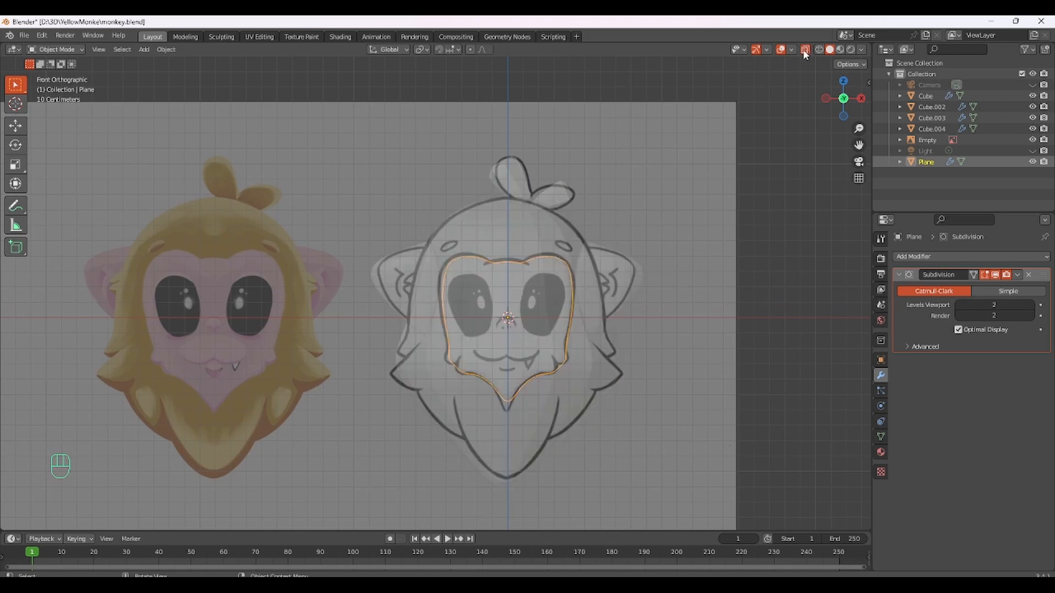
{"action": "scroll", "coordinate": [439, 297], "scroll_direction": "up", "scroll_amount": 3}
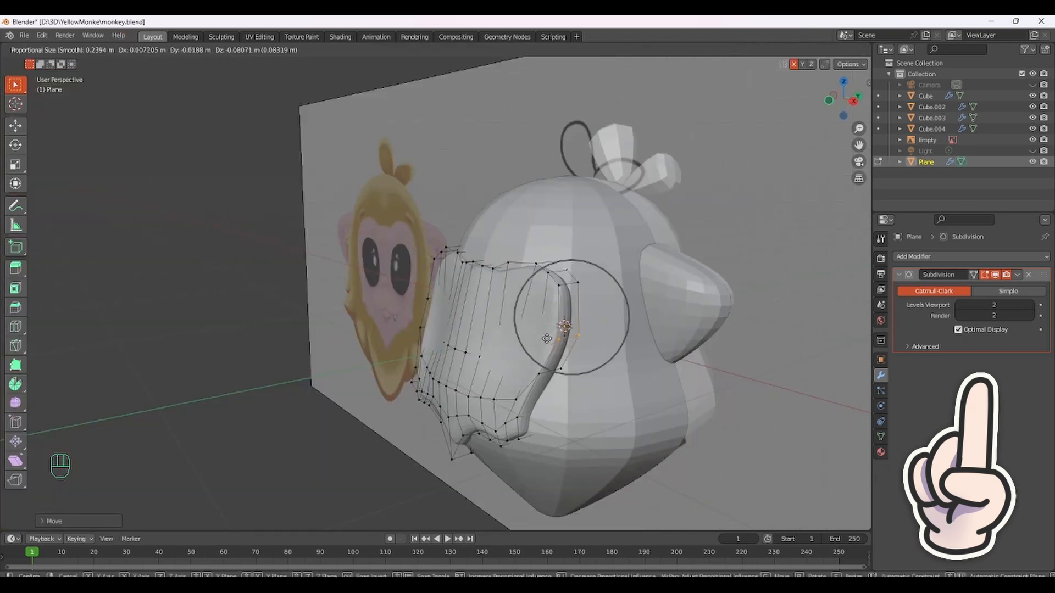
{"action": "left_click", "coordinate": [546, 339]}
{"action": "middle_click_drag", "start_coordinate": [546, 339], "coordinate": [664, 353]}
Step: In the front wireframe view, move the face plane's side and cheek vertices with proportional editing to match the sketched face outline
{"action": "key", "text": "grave"}
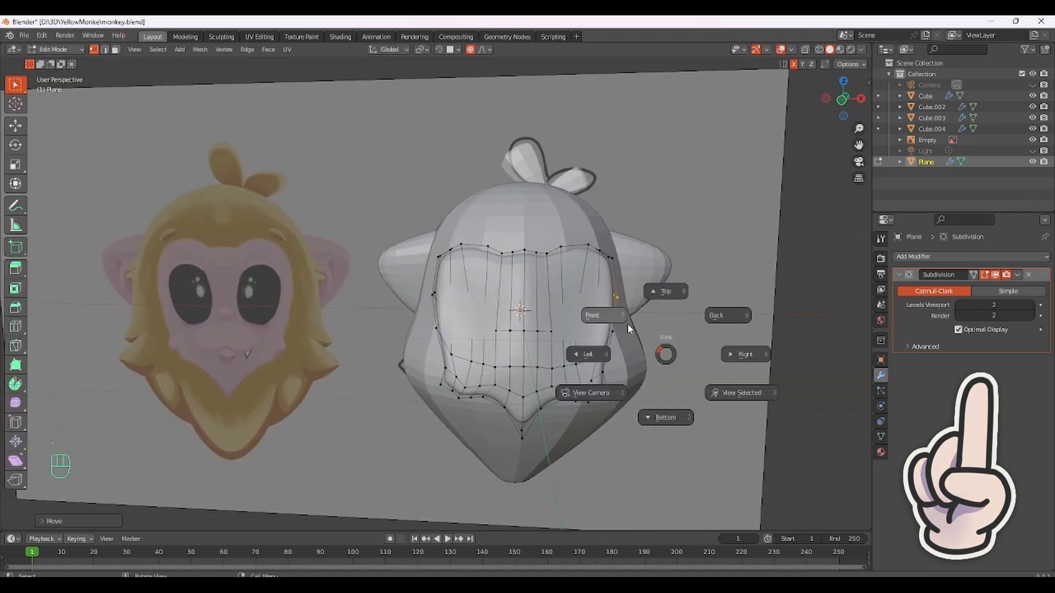
{"action": "left_click", "coordinate": [628, 330]}
{"action": "key", "text": "shift+z"}
{"action": "key", "text": "g"}
{"action": "left_click", "coordinate": [662, 352]}
{"action": "key", "text": "g"}
{"action": "left_click", "coordinate": [655, 396]}
{"action": "left_click", "coordinate": [669, 409]}
{"action": "key", "text": "g"}
{"action": "left_click", "coordinate": [666, 409]}
Step: Move the face plane's chin-edge and brow vertices with proportional editing onto the sketched outline
{"action": "left_click_drag", "start_coordinate": [622, 419], "coordinate": [578, 457]}
{"action": "key", "text": "g"}
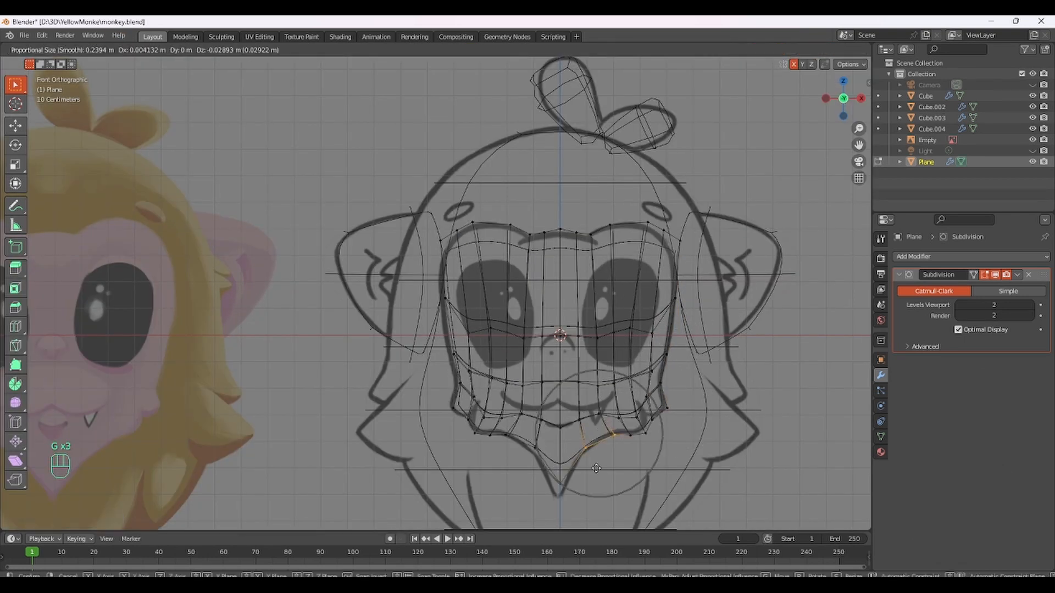
{"action": "left_click_drag", "start_coordinate": [562, 220], "coordinate": [583, 245]}
{"action": "key", "text": "g"}
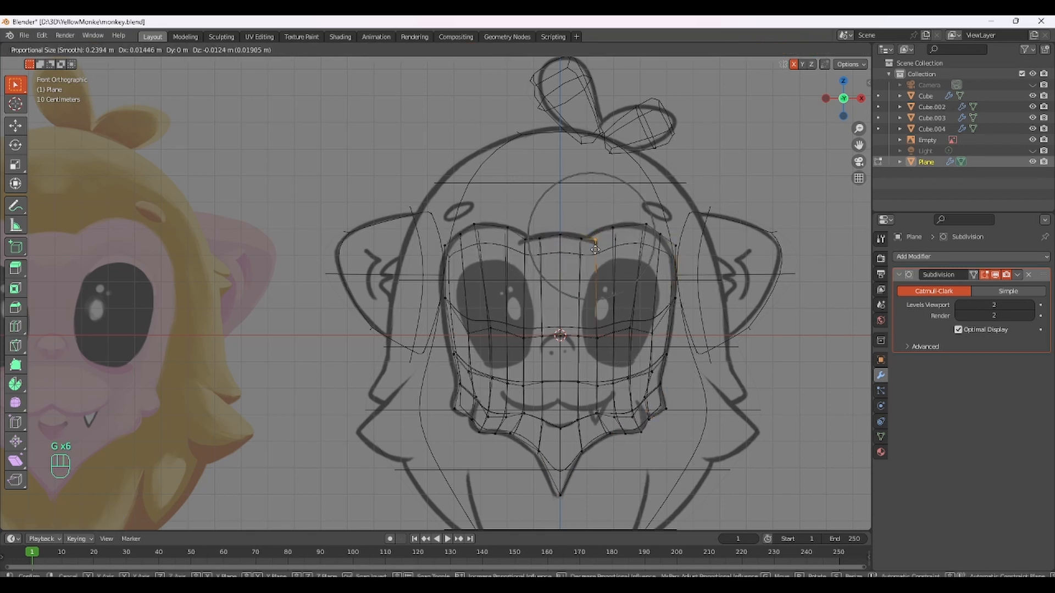
{"action": "left_click", "coordinate": [589, 244]}
Step: Return to solid shading, put the face plane in Sculpt Mode and set the Grab brush radius to 139 px
{"action": "key", "text": "shift+z"}
{"action": "middle_click_drag", "start_coordinate": [693, 329], "coordinate": [747, 351]}
{"action": "scroll", "coordinate": [746, 351], "scroll_direction": "down", "scroll_amount": 1}
{"action": "key", "text": "Tab"}
{"action": "mouse_move", "coordinate": [626, 355]}
{"action": "middle_mouse_down"}
{"action": "mouse_move", "coordinate": [474, 346]}
{"action": "mouse_move", "coordinate": [603, 407]}
{"action": "mouse_move", "coordinate": [549, 404]}
{"action": "middle_mouse_up"}
{"action": "key", "text": "Tab"}
{"action": "key", "text": "Tab"}
{"action": "left_click", "coordinate": [68, 50]}
{"action": "left_click", "coordinate": [59, 87]}
{"action": "middle_click_drag", "start_coordinate": [503, 365], "coordinate": [522, 371]}
{"action": "key", "text": "f"}
{"action": "left_click", "coordinate": [525, 373]}
{"action": "middle_click_drag", "start_coordinate": [473, 420], "coordinate": [646, 350]}
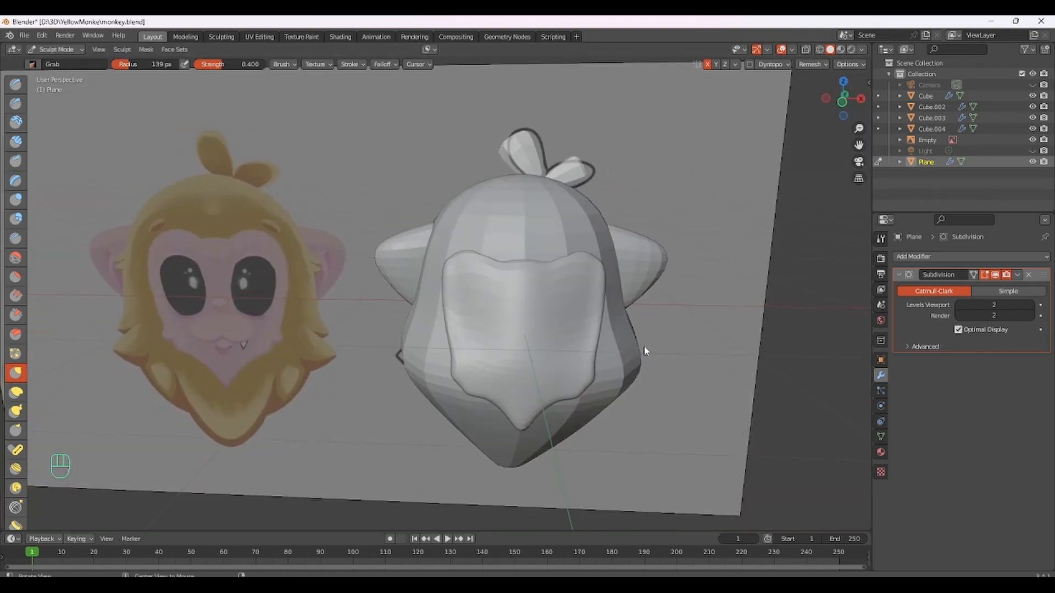
Step: Add a cube, scale it down in edit mode and move it in front of the head as the base of a fur tuft
{"action": "key", "text": "shift+a"}
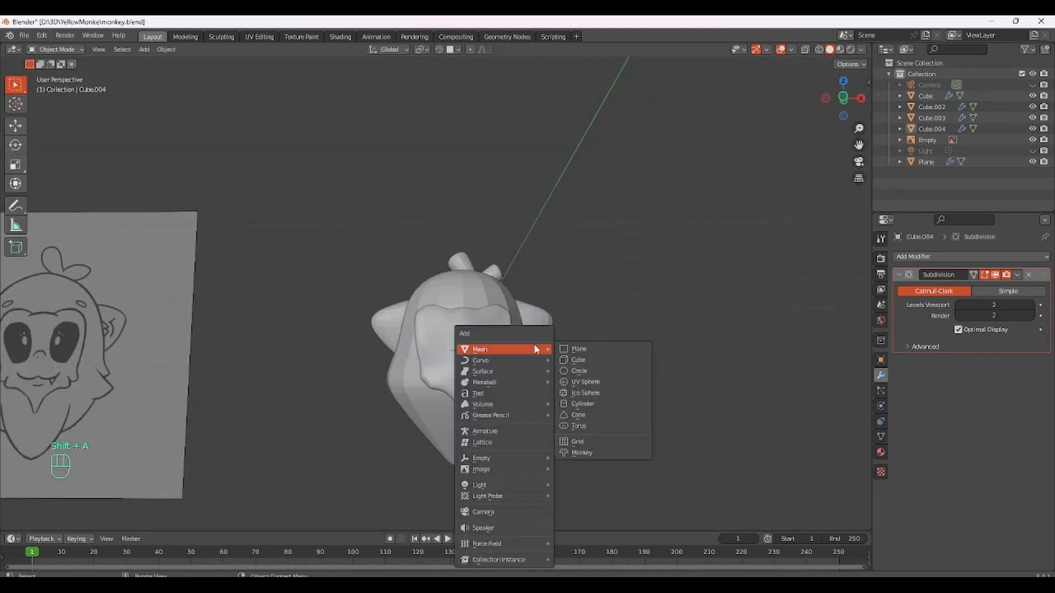
{"action": "left_click", "coordinate": [580, 361]}
{"action": "key", "text": "Tab"}
{"action": "key", "text": "KP_1"}
{"action": "key", "text": "s"}
{"action": "left_click", "coordinate": [696, 385]}
{"action": "middle_click_drag", "start_coordinate": [697, 384], "coordinate": [575, 381]}
{"action": "key", "text": "g"}
{"action": "left_click", "coordinate": [393, 377]}
Step: Resize the new tuft cube, extrude its lower face downward and add a Subdivision Surface modifier
{"action": "middle_click_drag", "start_coordinate": [393, 376], "coordinate": [541, 376]}
{"action": "key", "text": "s"}
{"action": "left_click", "coordinate": [544, 376]}
{"action": "middle_click_drag", "start_coordinate": [545, 376], "coordinate": [586, 368], "text": "shift"}
{"action": "middle_click_drag", "start_coordinate": [582, 324], "coordinate": [575, 359]}
{"action": "key", "text": "e"}
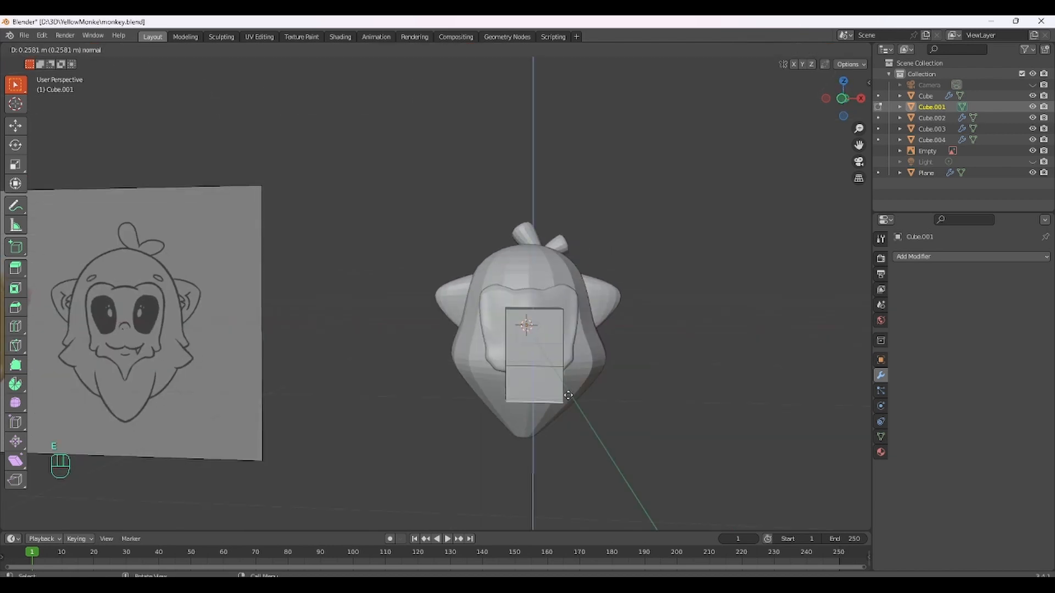
{"action": "left_click", "coordinate": [533, 446]}
{"action": "key", "text": "a"}
{"action": "key", "text": "ctrl+1"}
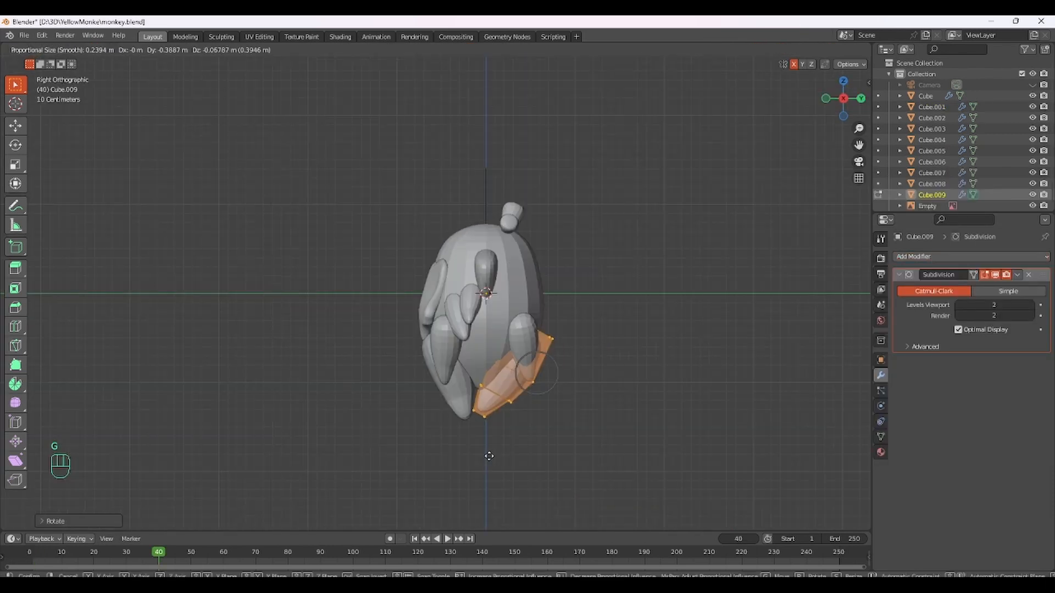
Step: Rotate and move the fur tufts at the lower back of the head in edit mode so they follow its shape
{"action": "middle_click_drag", "start_coordinate": [495, 384], "coordinate": [786, 435]}
{"action": "key", "text": "Tab"}
{"action": "left_click", "coordinate": [594, 341]}
{"action": "key", "text": "Tab"}
{"action": "middle_click_drag", "start_coordinate": [669, 440], "coordinate": [660, 412]}
{"action": "key", "text": "r"}
{"action": "left_click", "coordinate": [450, 404]}
{"action": "left_click", "coordinate": [341, 393]}
{"action": "key", "text": "r"}
{"action": "key", "text": "g"}
{"action": "left_click", "coordinate": [457, 417]}
{"action": "key", "text": "Tab"}
{"action": "scroll", "coordinate": [571, 376], "scroll_direction": "down", "scroll_amount": 2}
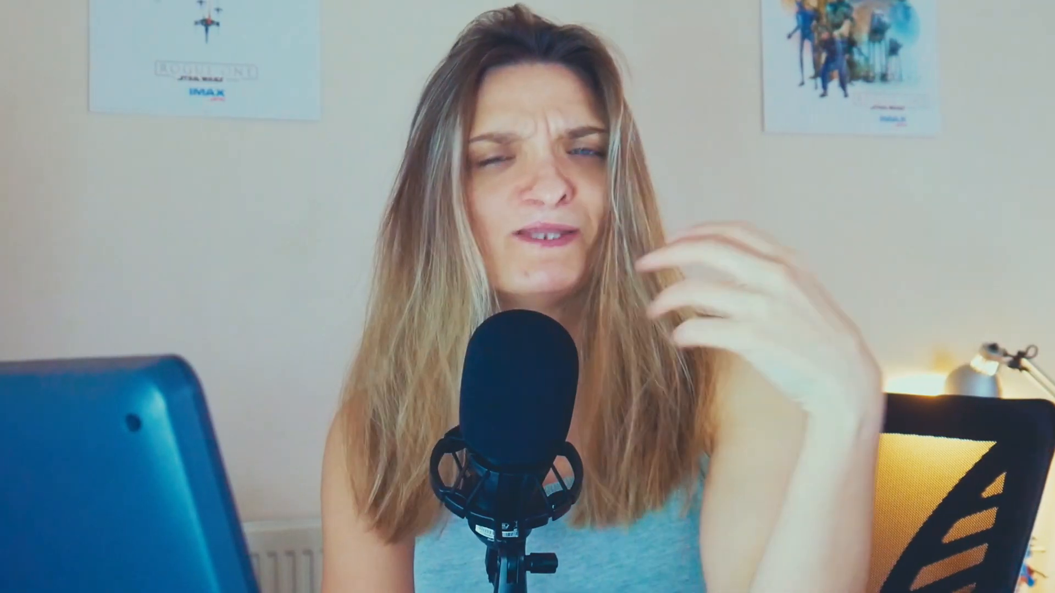
Step: Apply the Subdivision and Mirror modifiers on the fur tufts and select the tufts together with the head
{"action": "left_click", "coordinate": [501, 341]}
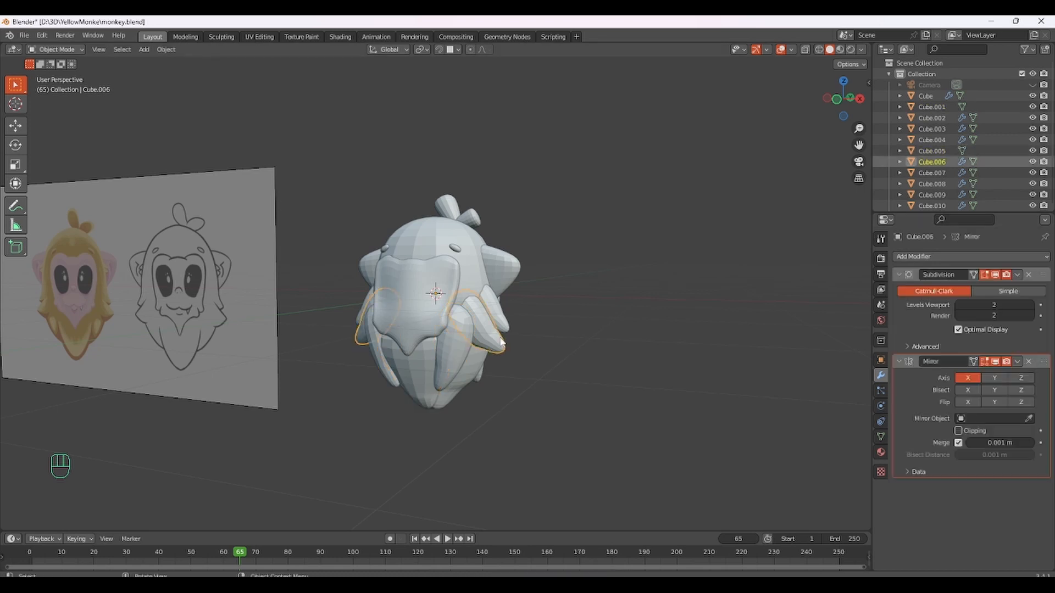
{"action": "middle_click_drag", "start_coordinate": [629, 344], "coordinate": [550, 307]}
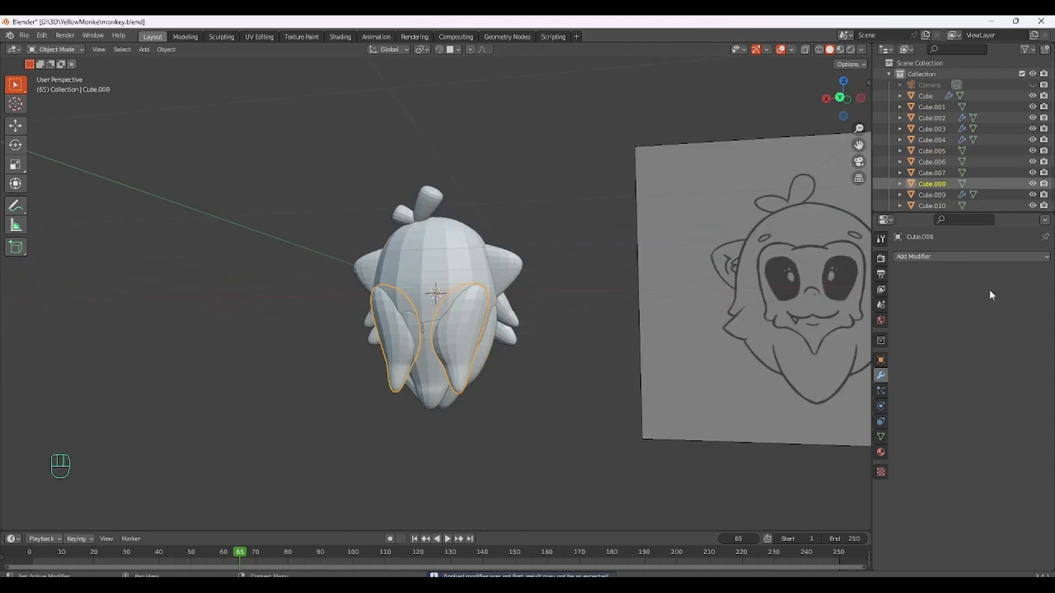
{"action": "left_click", "coordinate": [469, 292]}
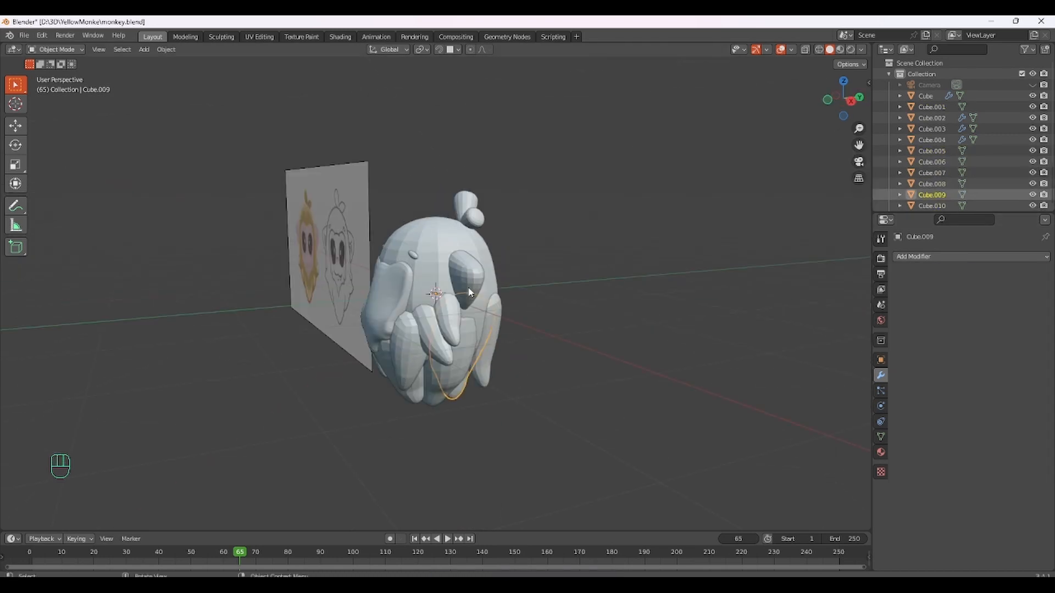
{"action": "middle_click_drag", "start_coordinate": [470, 293], "coordinate": [469, 377]}
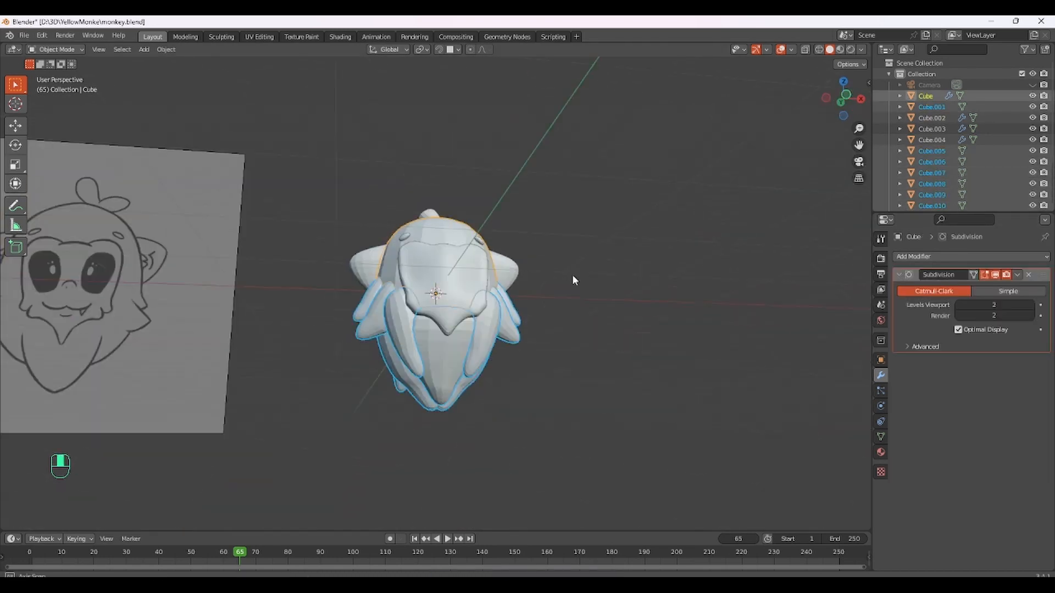
Step: Join the fur tufts and head into one smooth mesh, enter Sculpt Mode and choose the Flatten brush
{"action": "middle_click_drag", "start_coordinate": [572, 275], "coordinate": [634, 319]}
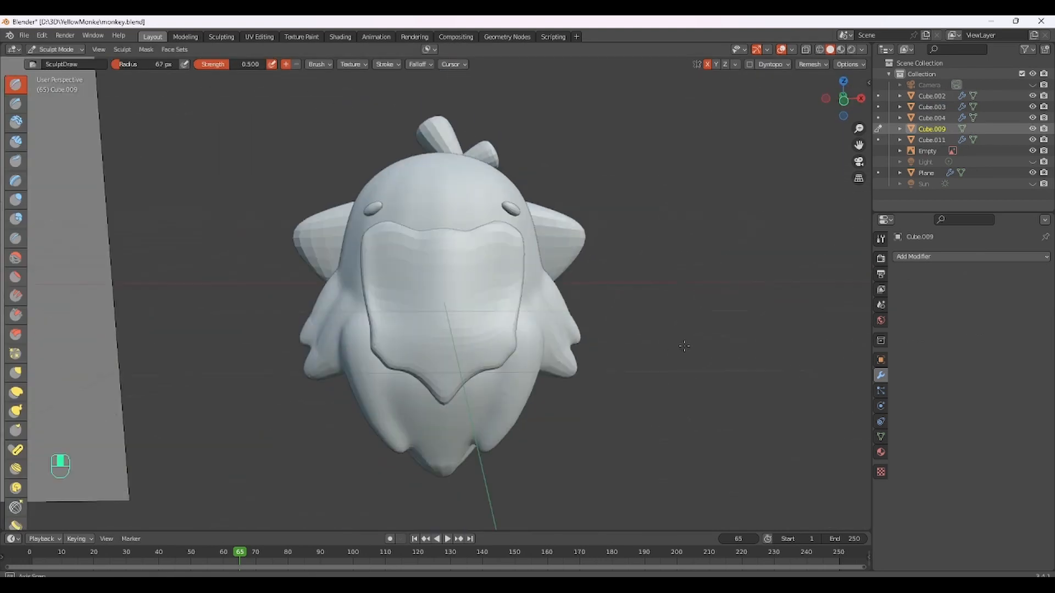
{"action": "mouse_move", "coordinate": [537, 288]}
{"action": "middle_mouse_down"}
{"action": "mouse_move", "coordinate": [496, 336]}
{"action": "mouse_move", "coordinate": [516, 353]}
{"action": "mouse_move", "coordinate": [370, 337]}
{"action": "mouse_move", "coordinate": [365, 271]}
{"action": "middle_mouse_up"}
{"action": "key", "text": "shift+t"}
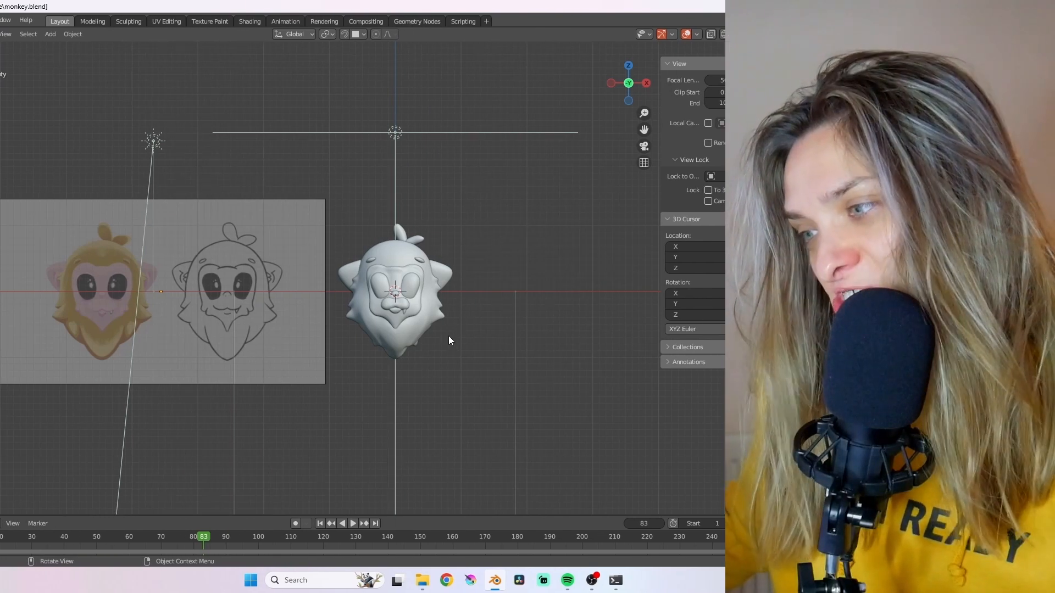
Step: Examine the sculpted monkey head from several angles and compare its beard and silhouette with the reference sketch
{"action": "scroll", "coordinate": [472, 327], "scroll_direction": "up", "scroll_amount": 4}
{"action": "middle_click_drag", "start_coordinate": [582, 376], "coordinate": [505, 357], "text": "shift"}
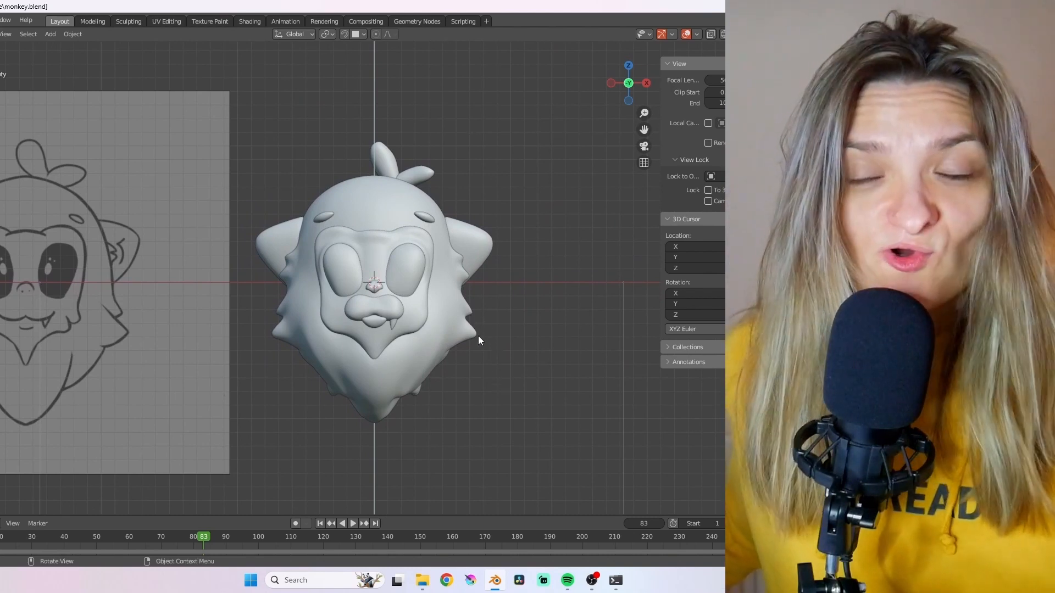
{"action": "middle_click_drag", "start_coordinate": [444, 335], "coordinate": [371, 354]}
{"action": "left_click", "coordinate": [351, 351]}
{"action": "scroll", "coordinate": [446, 386], "scroll_direction": "up", "scroll_amount": 4}
{"action": "middle_click_drag", "start_coordinate": [447, 386], "coordinate": [477, 376], "text": "shift"}
{"action": "middle_click_drag", "start_coordinate": [576, 453], "coordinate": [501, 389]}
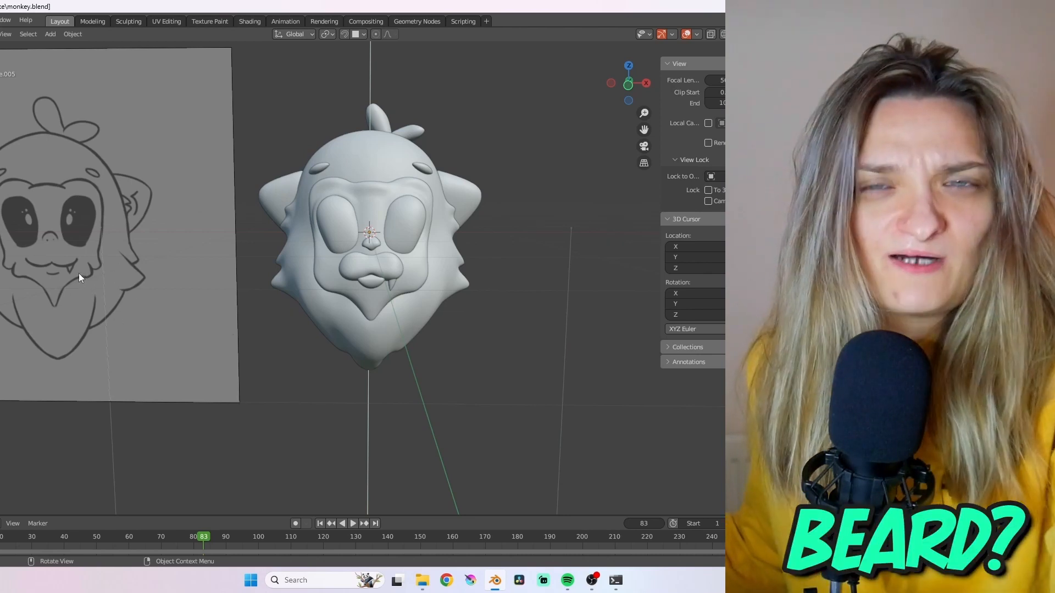
{"action": "middle_click_drag", "start_coordinate": [495, 339], "coordinate": [482, 358]}
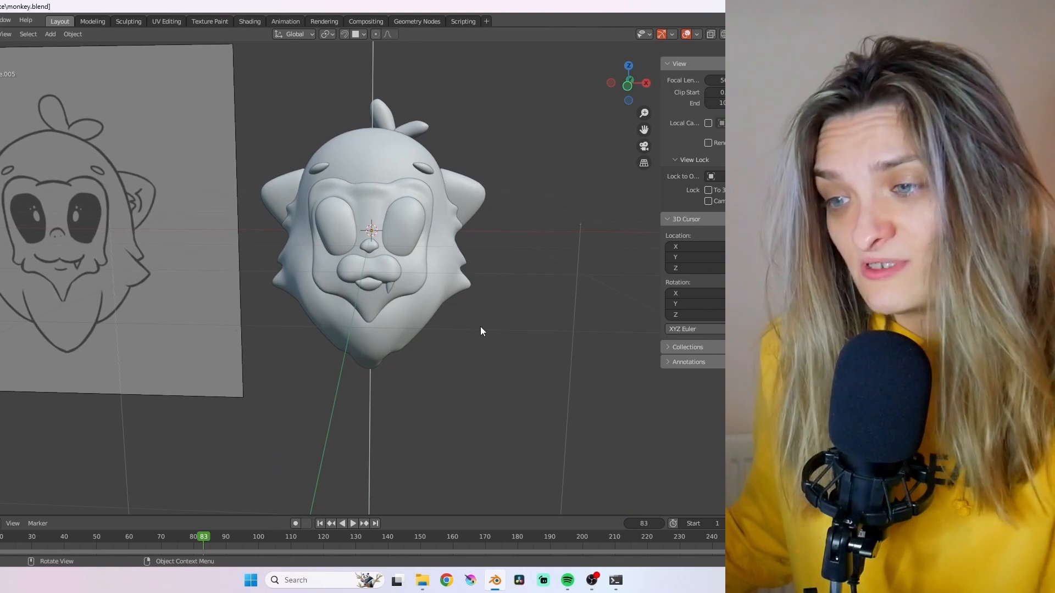
{"action": "middle_click_drag", "start_coordinate": [400, 335], "coordinate": [443, 338]}
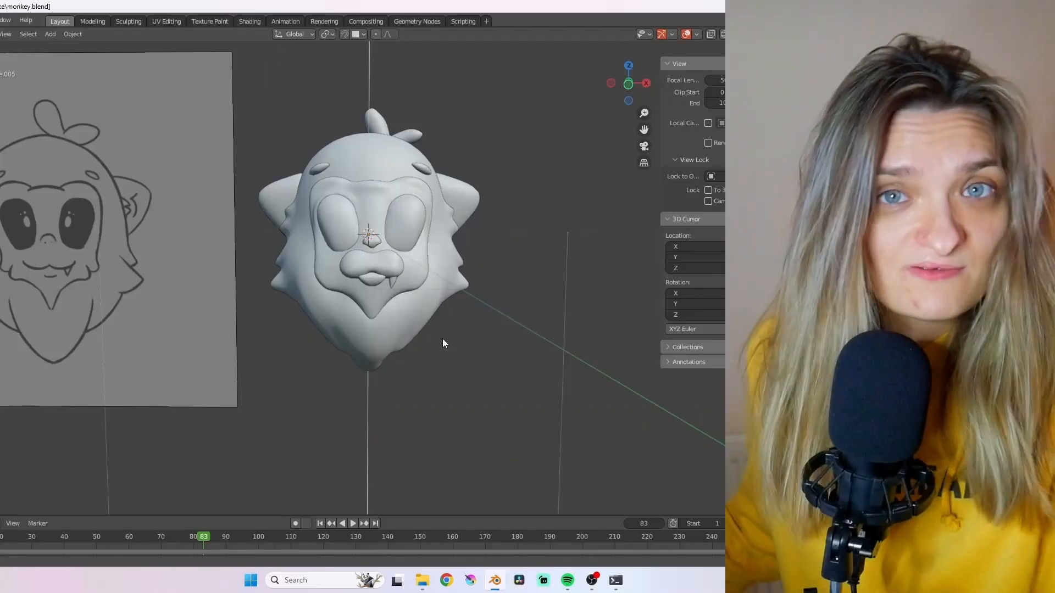
{"action": "middle_click_drag", "start_coordinate": [443, 339], "coordinate": [412, 388]}
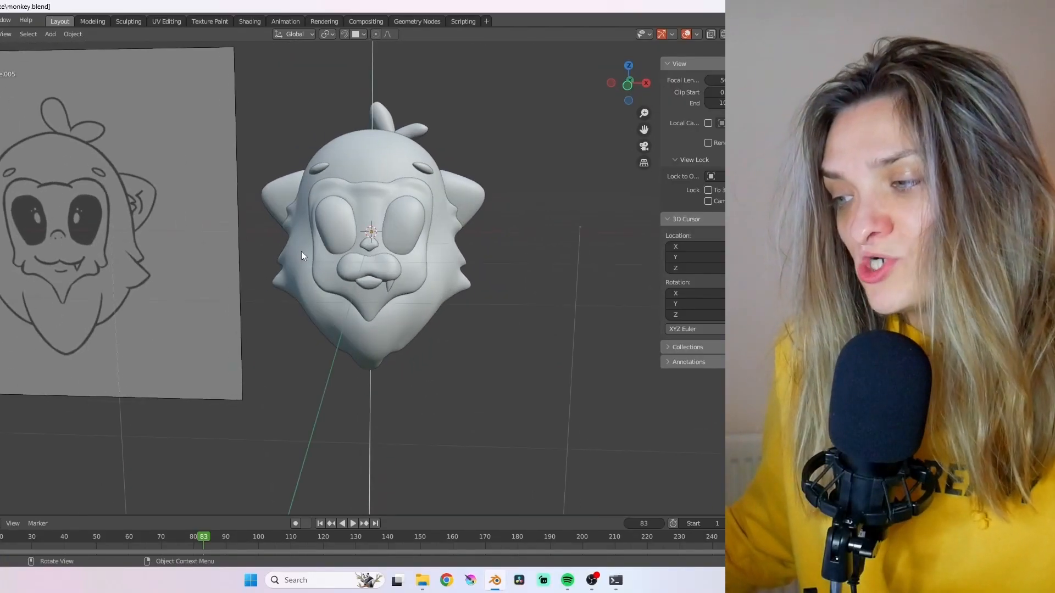
{"action": "middle_click_drag", "start_coordinate": [278, 321], "coordinate": [363, 352]}
{"action": "middle_click_drag", "start_coordinate": [432, 323], "coordinate": [417, 333]}
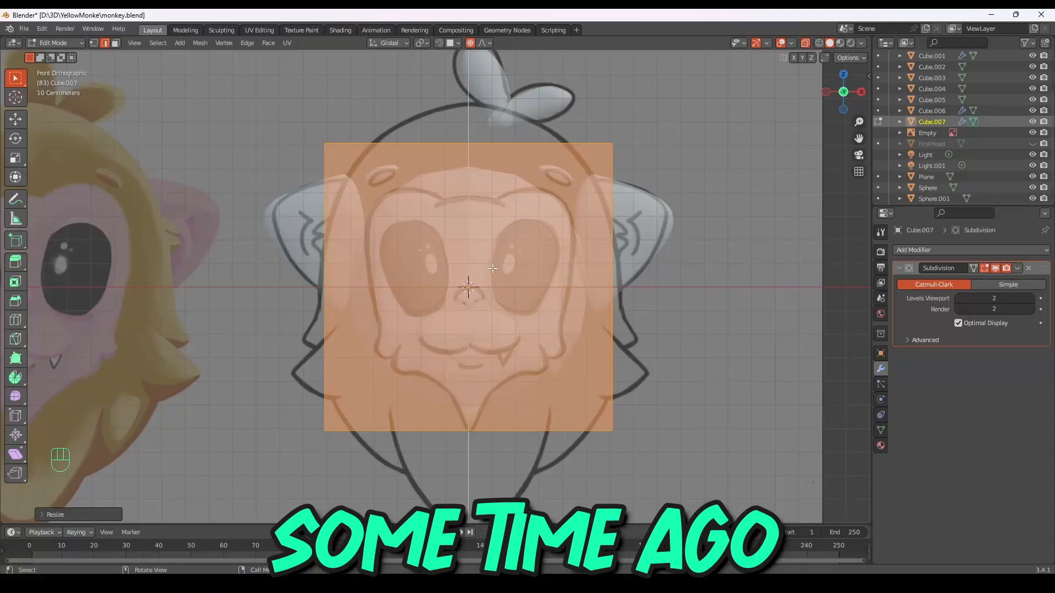
Step: Add a centred horizontal loop cut to the new head cube and move its upper half up along Z
{"action": "left_click", "coordinate": [614, 291]}
{"action": "right_click", "coordinate": [629, 294]}
{"action": "left_click_drag", "start_coordinate": [654, 314], "coordinate": [291, 118]}
{"action": "key", "text": "g"}
{"action": "key", "text": "z"}
{"action": "left_click", "coordinate": [659, 124]}
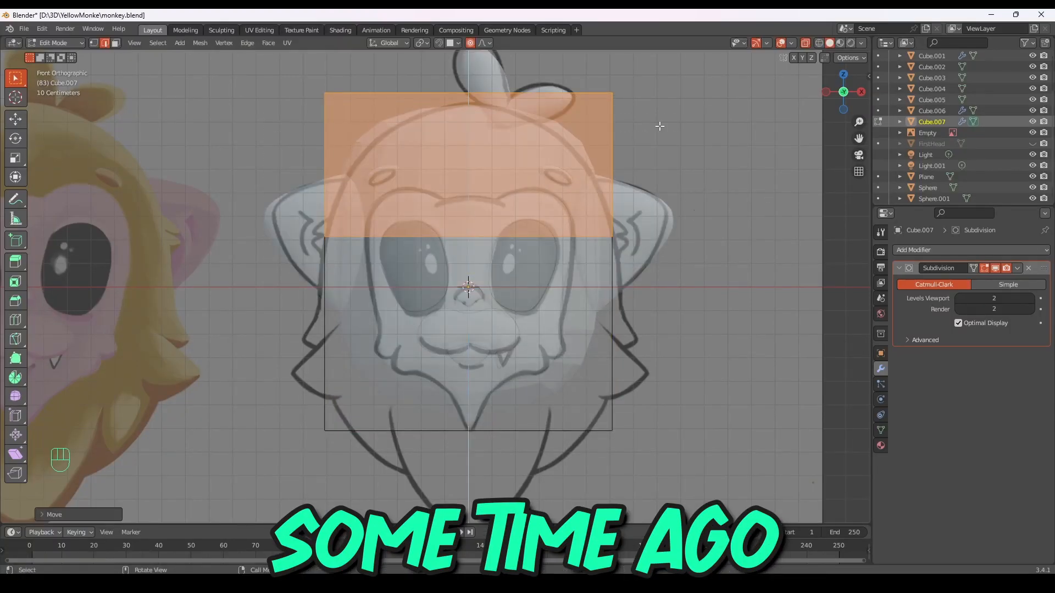
Step: Scale the upper vertices of the head cube to follow the sketched top of the head
{"action": "left_click_drag", "start_coordinate": [659, 125], "coordinate": [307, 69]}
{"action": "key", "text": "s"}
{"action": "left_click", "coordinate": [565, 201]}
{"action": "left_click", "coordinate": [571, 141]}
{"action": "key", "text": "s"}
Step: Select the head cube's bottom vertices in wireframe, move them along Z and scale them to fit the jaw outline
{"action": "left_click", "coordinate": [819, 43]}
{"action": "left_click_drag", "start_coordinate": [685, 403], "coordinate": [207, 455]}
{"action": "left_click", "coordinate": [830, 43]}
{"action": "key", "text": "g"}
{"action": "key", "text": "z"}
{"action": "left_click", "coordinate": [674, 436]}
{"action": "key", "text": "s"}
Step: Move the head cube's lower part along Z to fit the sketch and switch the cube to Sculpt Mode
{"action": "left_click", "coordinate": [819, 43]}
{"action": "left_click_drag", "start_coordinate": [690, 69], "coordinate": [248, 253]}
{"action": "left_click_drag", "start_coordinate": [690, 236], "coordinate": [390, 478]}
{"action": "key", "text": "g"}
{"action": "key", "text": "z"}
{"action": "left_click", "coordinate": [830, 43]}
{"action": "left_click", "coordinate": [55, 43]}
{"action": "left_click", "coordinate": [58, 79]}
{"action": "middle_click_drag", "start_coordinate": [659, 324], "coordinate": [577, 330]}
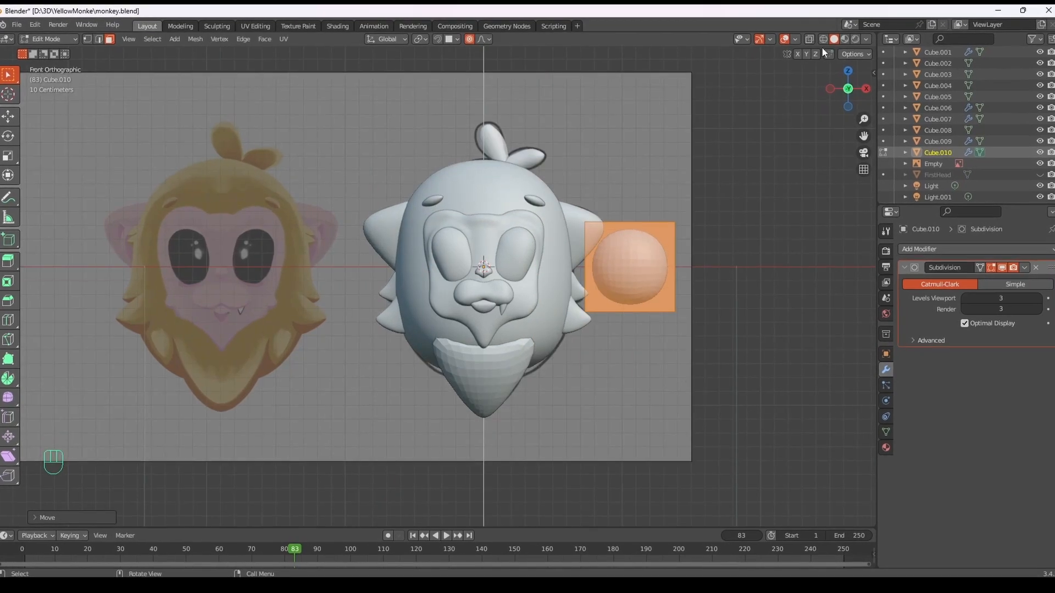
Step: Taper the lower end of the new beard-side cube and move the whole piece in depth beside the head
{"action": "key", "text": "s"}
{"action": "left_click", "coordinate": [622, 352]}
{"action": "middle_click_drag", "start_coordinate": [715, 335], "coordinate": [596, 343]}
{"action": "key", "text": "a"}
{"action": "key", "text": "g"}
{"action": "key", "text": "grave"}
{"action": "key", "text": "g"}
{"action": "middle_click_drag", "start_coordinate": [577, 395], "coordinate": [674, 407]}
Step: Move the tapered piece along X from beside the head to the side of the central beard
{"action": "key", "text": "grave"}
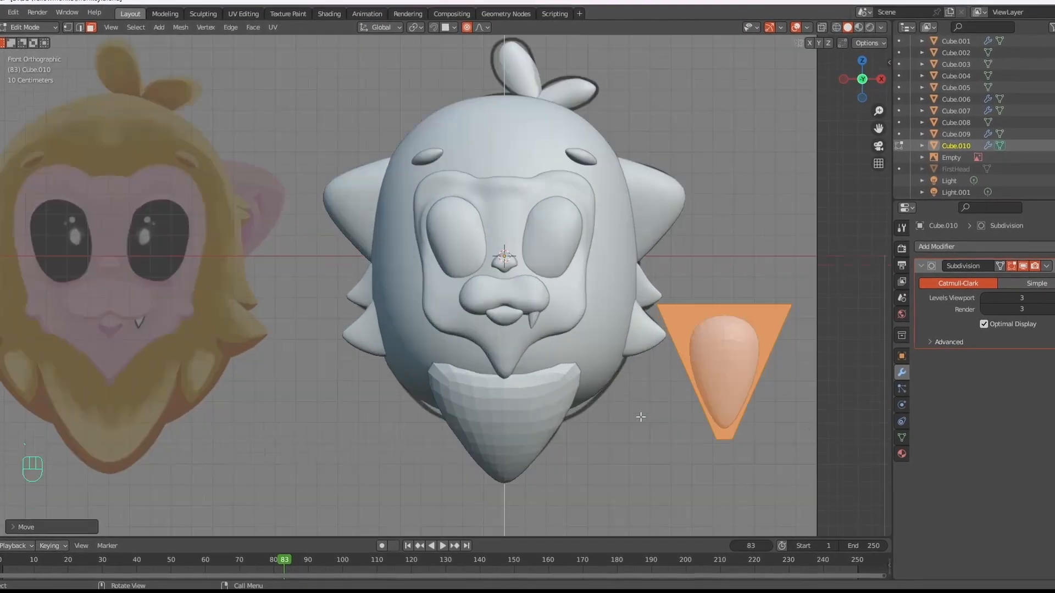
{"action": "scroll", "coordinate": [635, 418], "scroll_direction": "down", "scroll_amount": 1}
{"action": "key", "text": "g"}
{"action": "key", "text": "x"}
{"action": "left_click", "coordinate": [564, 429]}
{"action": "key", "text": "grave"}
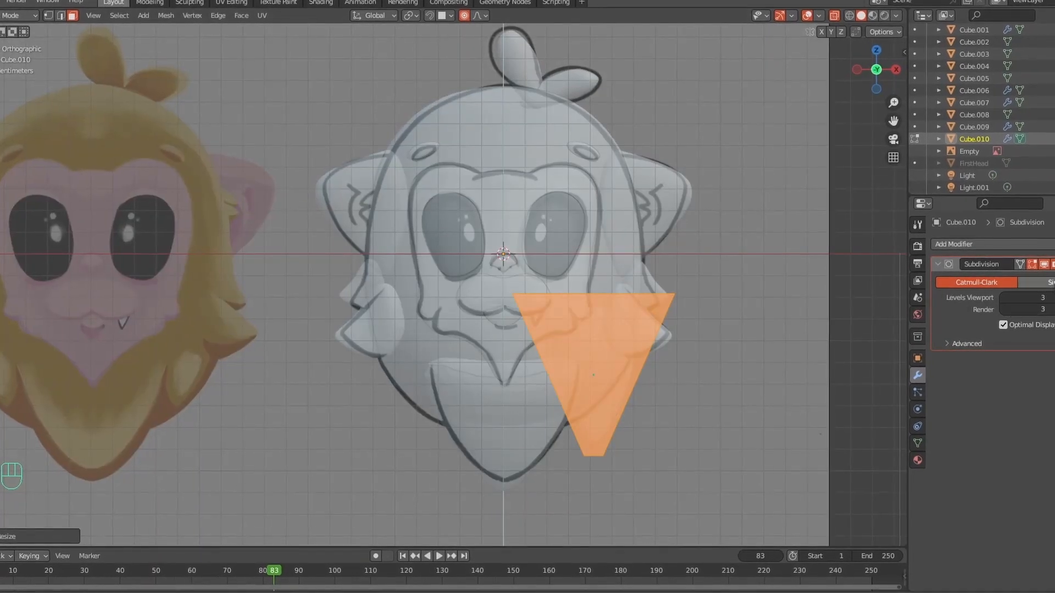
Step: Switch the side beard piece to Sculpt Mode and shape it with the Grab brush to follow the sketched beard outline
{"action": "left_click", "coordinate": [14, 11]}
{"action": "left_click", "coordinate": [25, 52]}
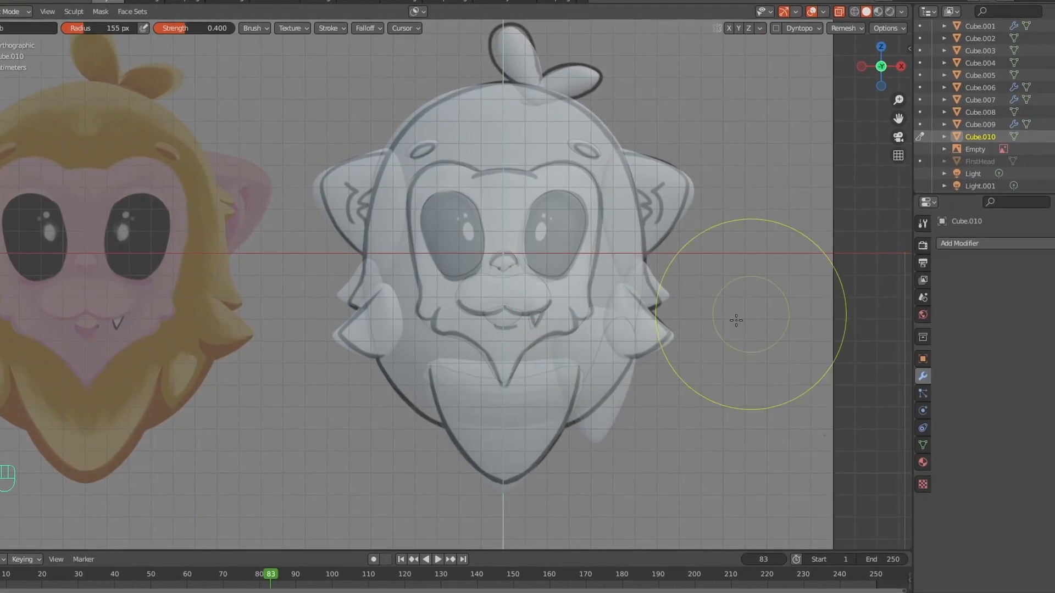
{"action": "scroll", "coordinate": [687, 325], "scroll_direction": "up", "scroll_amount": 2}
{"action": "middle_click_drag", "start_coordinate": [640, 329], "coordinate": [542, 203], "text": "shift"}
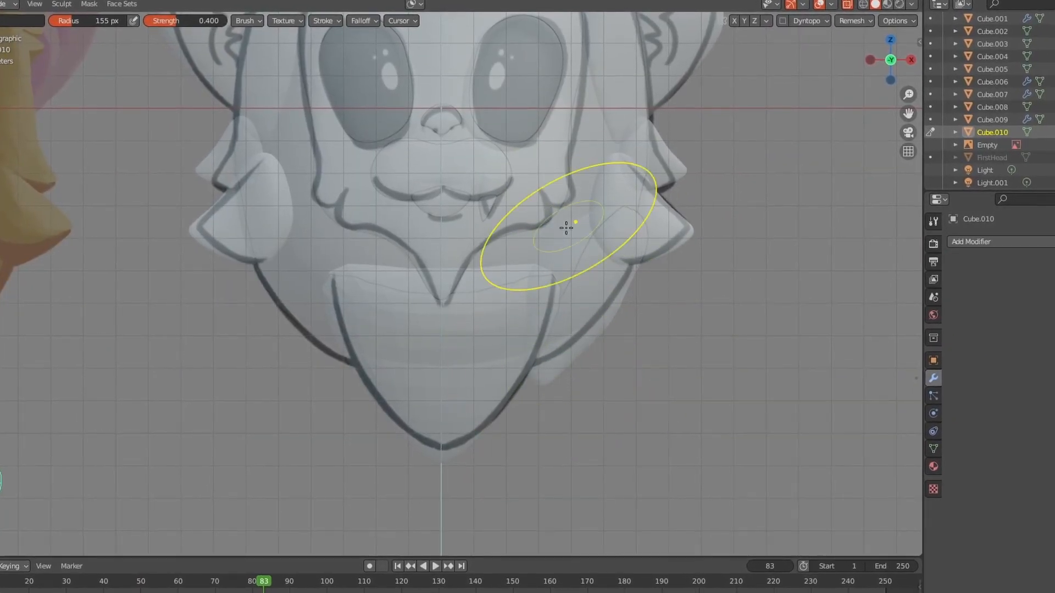
{"action": "left_click", "coordinate": [852, 2]}
{"action": "scroll", "coordinate": [737, 353], "scroll_direction": "down", "scroll_amount": 1}
{"action": "middle_click_drag", "start_coordinate": [681, 220], "coordinate": [574, 225]}
{"action": "middle_click_drag", "start_coordinate": [669, 313], "coordinate": [550, 256]}
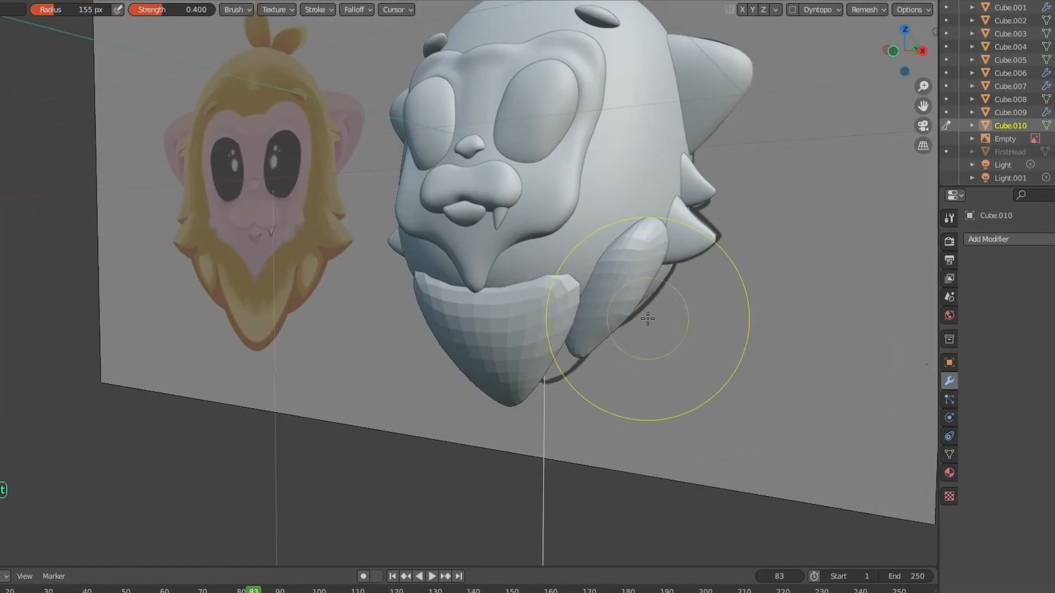
Step: Add a Mirror modifier to the side beard piece to duplicate it on the opposite side of the face
{"action": "key", "text": "grave"}
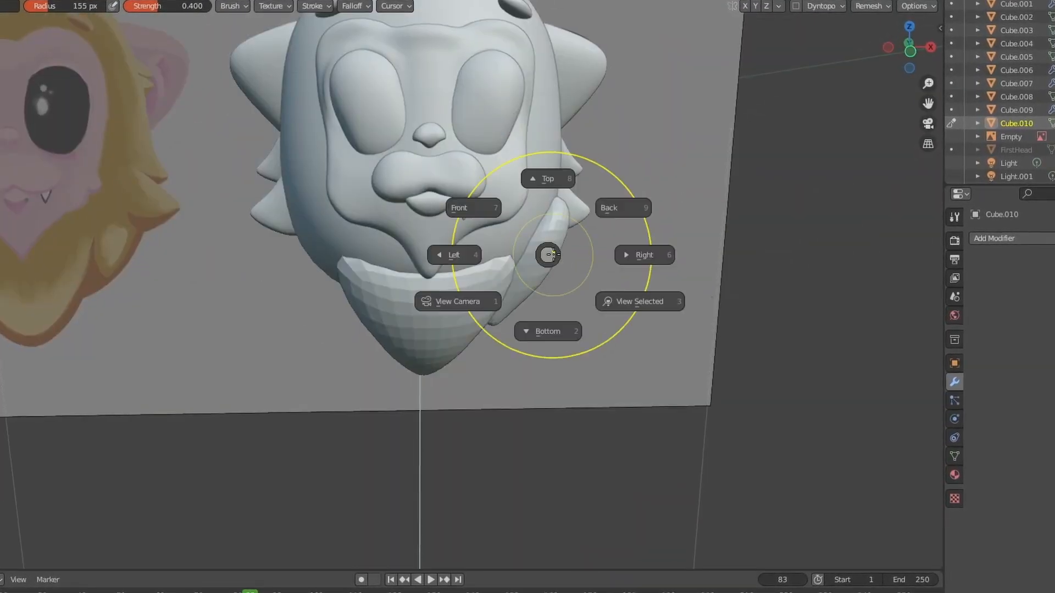
{"action": "left_click", "coordinate": [473, 207]}
{"action": "key", "text": "Tab"}
{"action": "left_click", "coordinate": [996, 239]}
{"action": "left_click", "coordinate": [889, 393]}
{"action": "key", "text": "Tab"}
{"action": "left_click", "coordinate": [960, 459]}
Step: Shade the central beard piece smooth, then adjust the remesh voxel size of the side beard piece in Sculpt Mode
{"action": "left_click", "coordinate": [477, 390]}
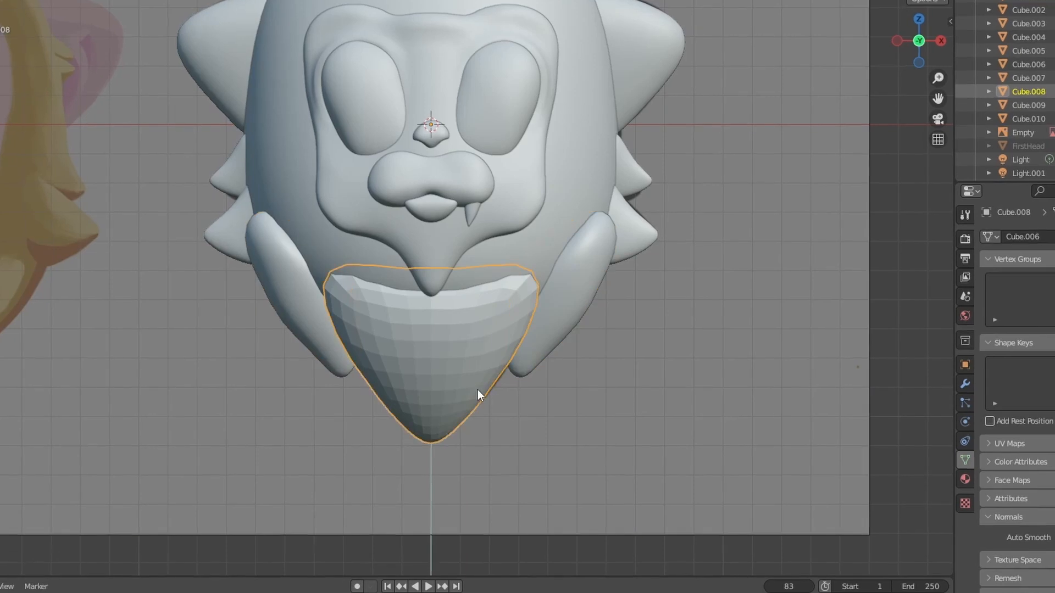
{"action": "right_click", "coordinate": [477, 390]}
{"action": "left_click", "coordinate": [478, 393]}
{"action": "left_click", "coordinate": [711, 344]}
{"action": "scroll", "coordinate": [711, 344], "scroll_direction": "down", "scroll_amount": 4}
{"action": "middle_click_drag", "start_coordinate": [626, 342], "coordinate": [609, 340]}
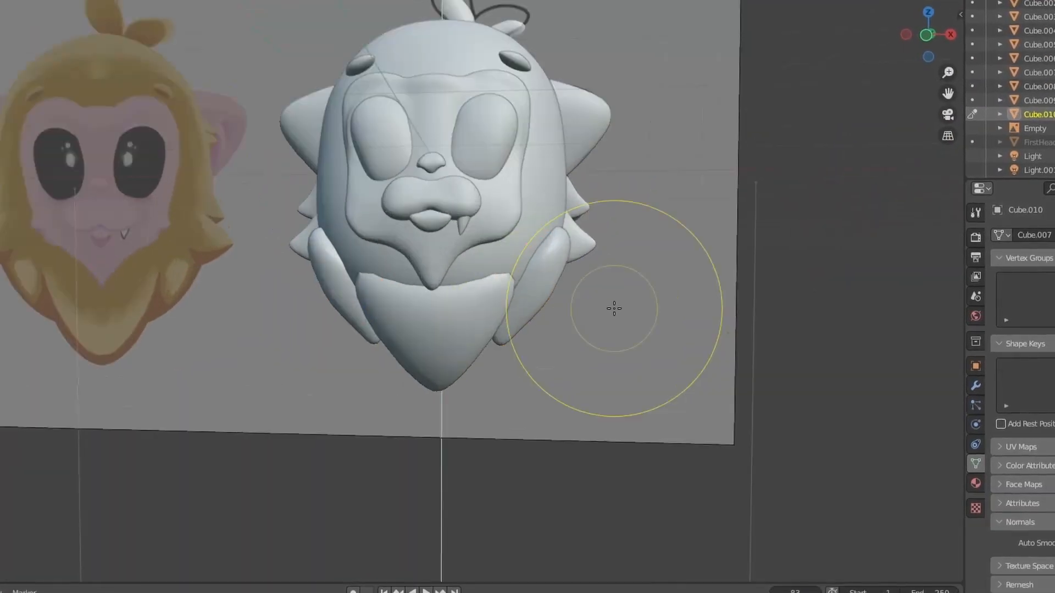
{"action": "key", "text": "shift+r"}
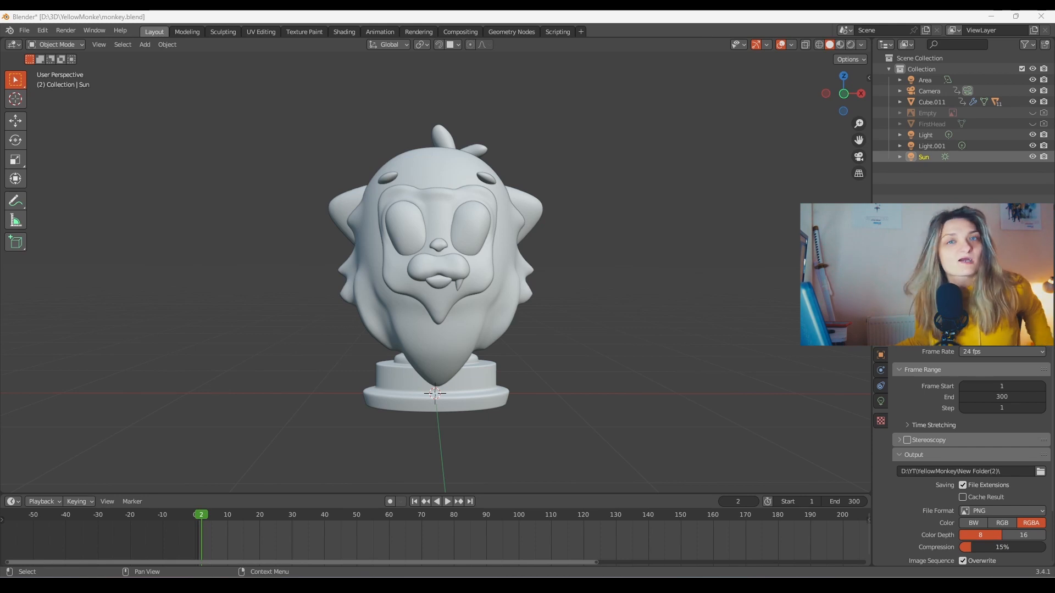
{"action": "middle_click_drag", "start_coordinate": [492, 232], "coordinate": [628, 312]}
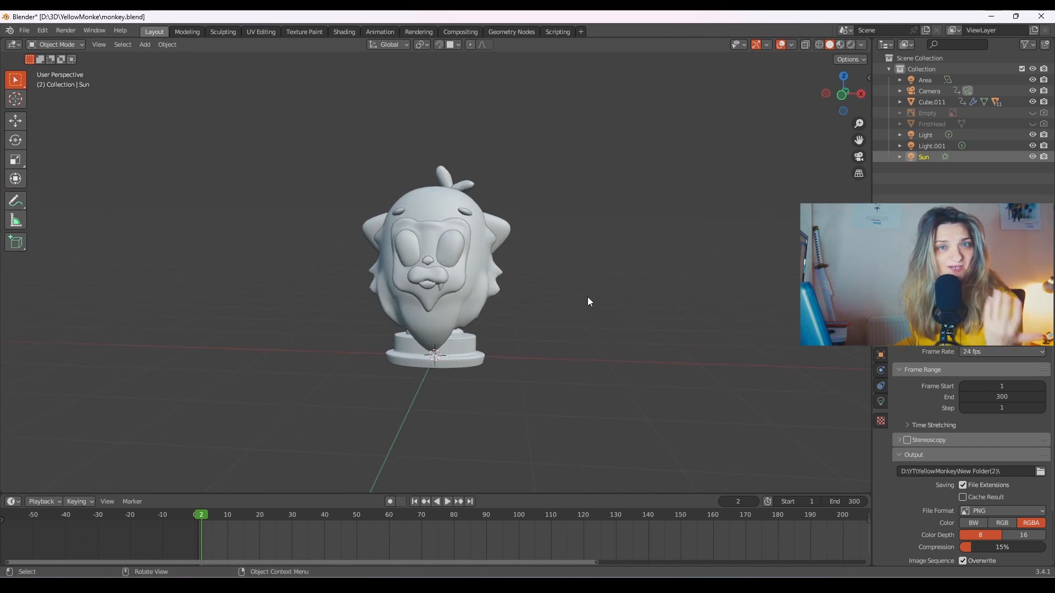
Step: Display the monkey head in Material Preview shading and examine its materials from the front, the side and close up around the fang
{"action": "middle_click_drag", "start_coordinate": [570, 292], "coordinate": [587, 306]}
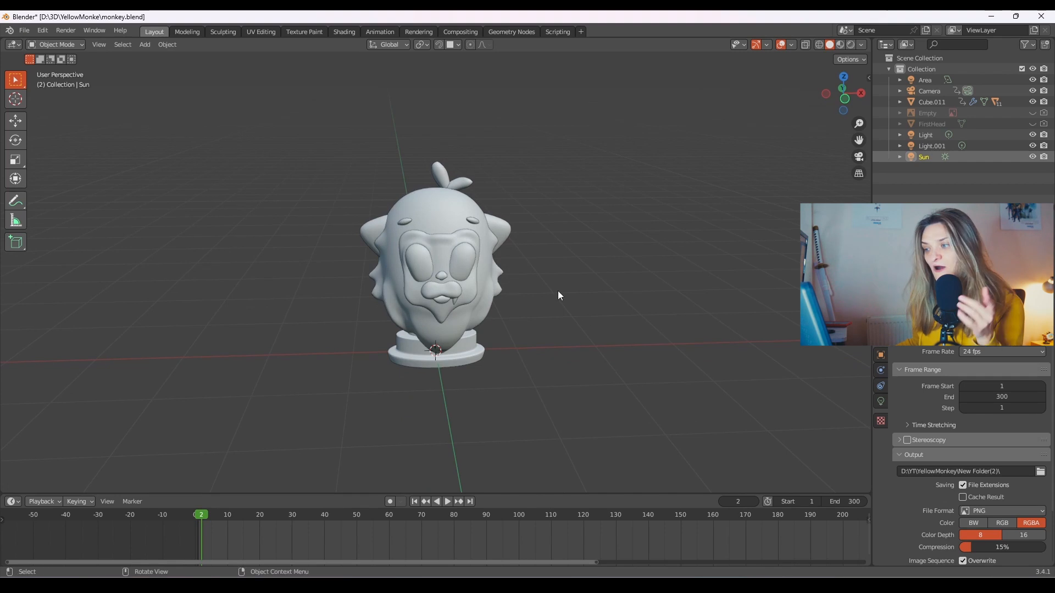
{"action": "scroll", "coordinate": [556, 298], "scroll_direction": "up", "scroll_amount": 2}
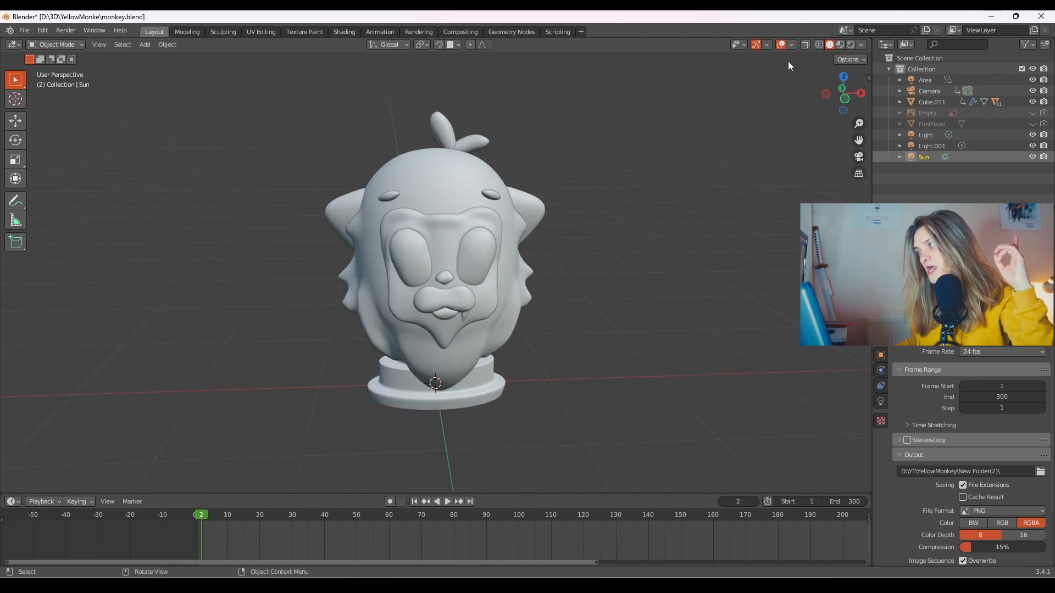
{"action": "left_click", "coordinate": [839, 45]}
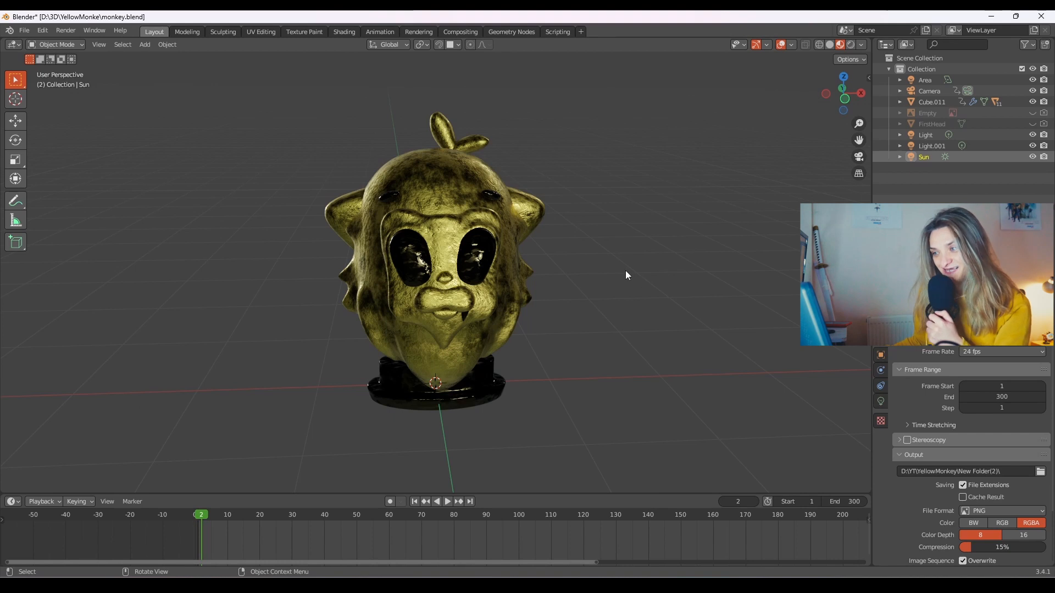
{"action": "middle_click_drag", "start_coordinate": [596, 319], "coordinate": [508, 282]}
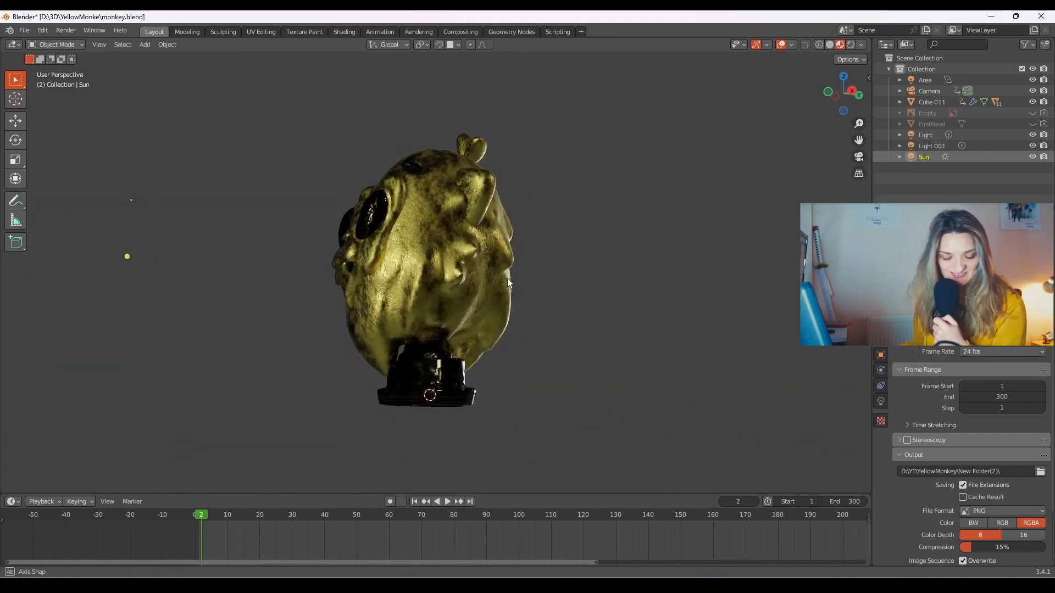
{"action": "middle_click_drag", "start_coordinate": [510, 283], "coordinate": [603, 282]}
{"action": "scroll", "coordinate": [599, 314], "scroll_direction": "up", "scroll_amount": 6}
{"action": "scroll", "coordinate": [424, 275], "scroll_direction": "up", "scroll_amount": 5}
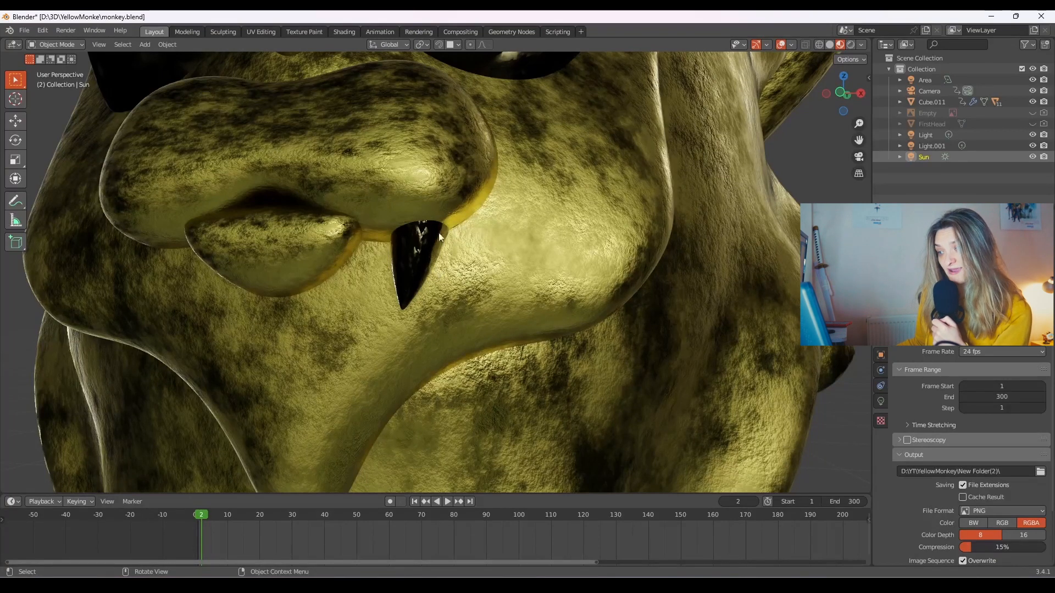
{"action": "scroll", "coordinate": [439, 261], "scroll_direction": "down", "scroll_amount": 10}
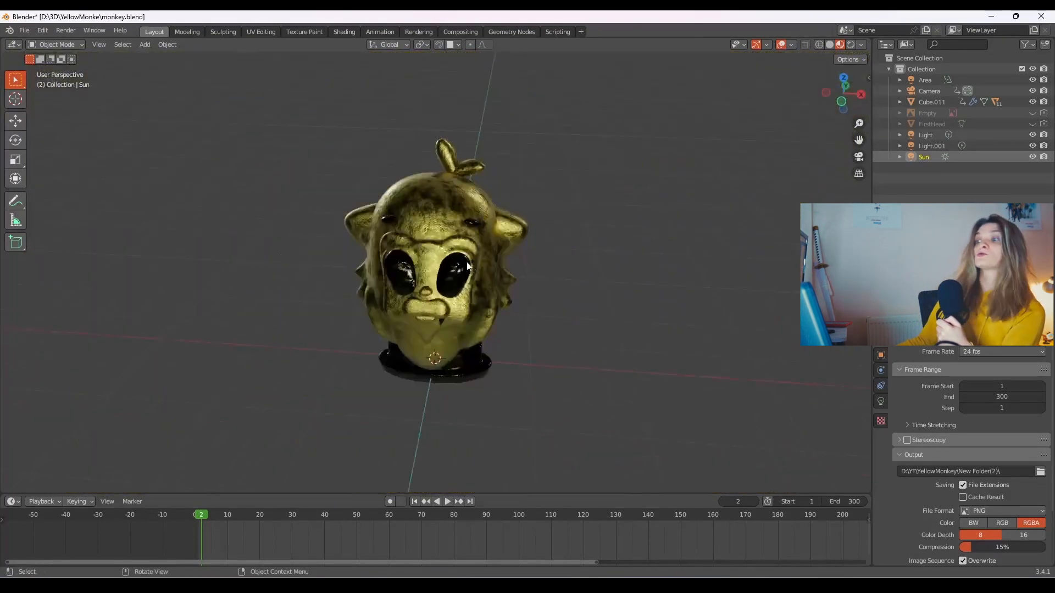
Step: Turn the monkey head to a front view and display it in Rendered viewport shading
{"action": "middle_click_drag", "start_coordinate": [471, 266], "coordinate": [437, 247]}
{"action": "middle_click_drag", "start_coordinate": [444, 292], "coordinate": [493, 308]}
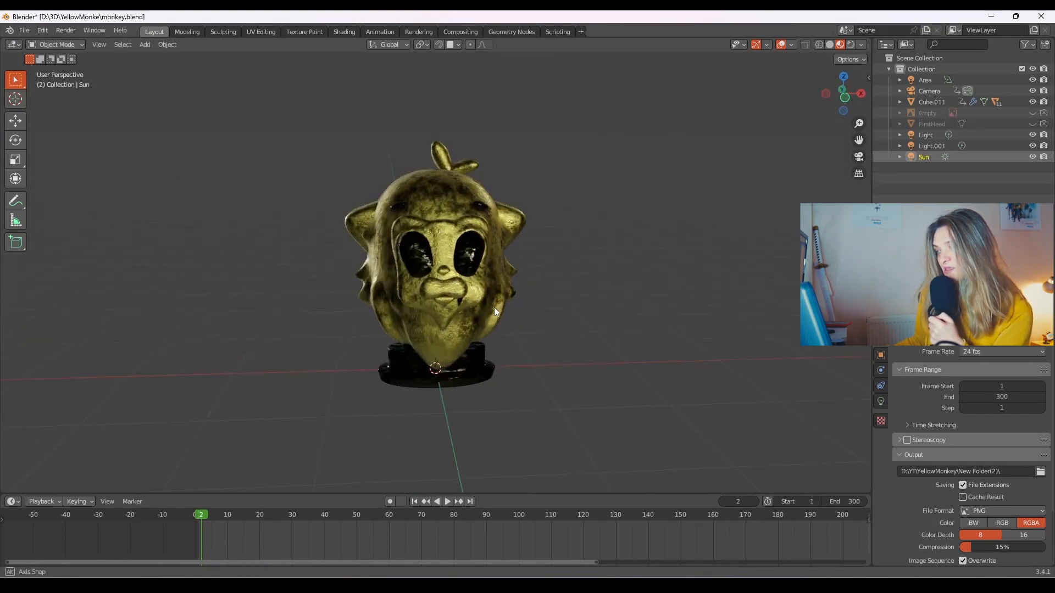
{"action": "left_click", "coordinate": [852, 44]}
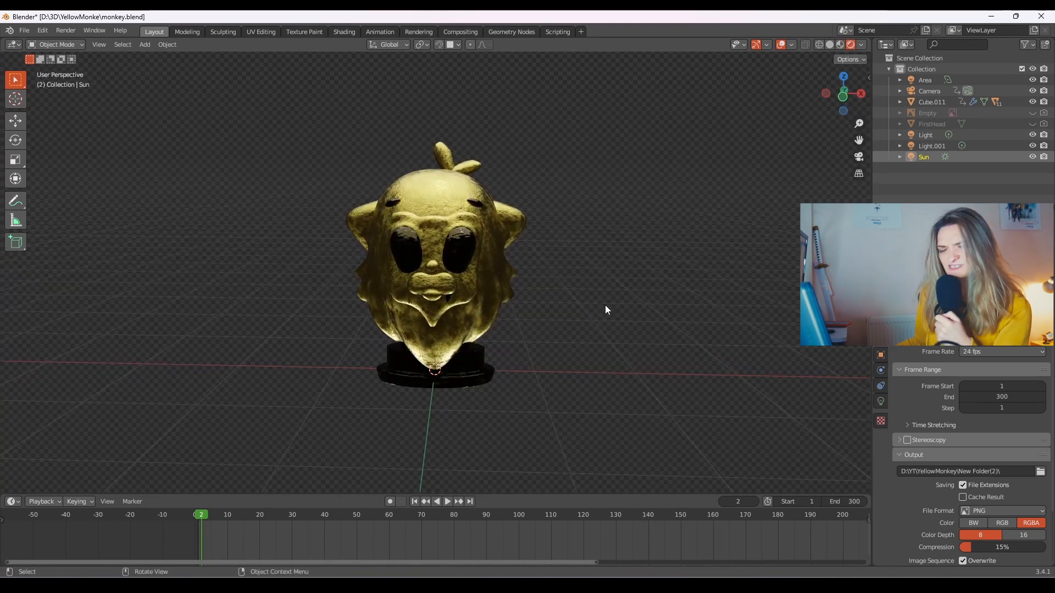